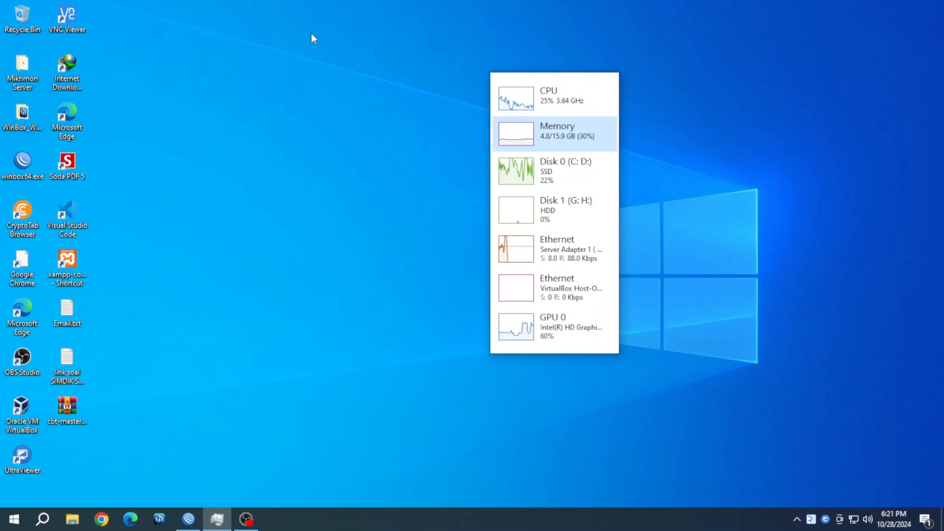
right_click(296, 23)
click(317, 59)
right_click(174, 87)
click(215, 120)
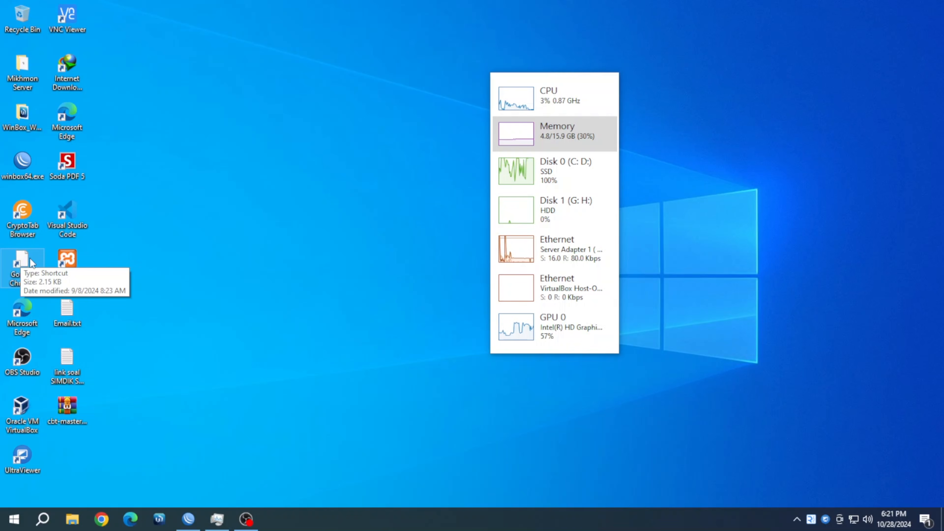
Step: Switch to WinBox, examine the traffic on the ISP interface ether1, and minimize the window
click(190, 519)
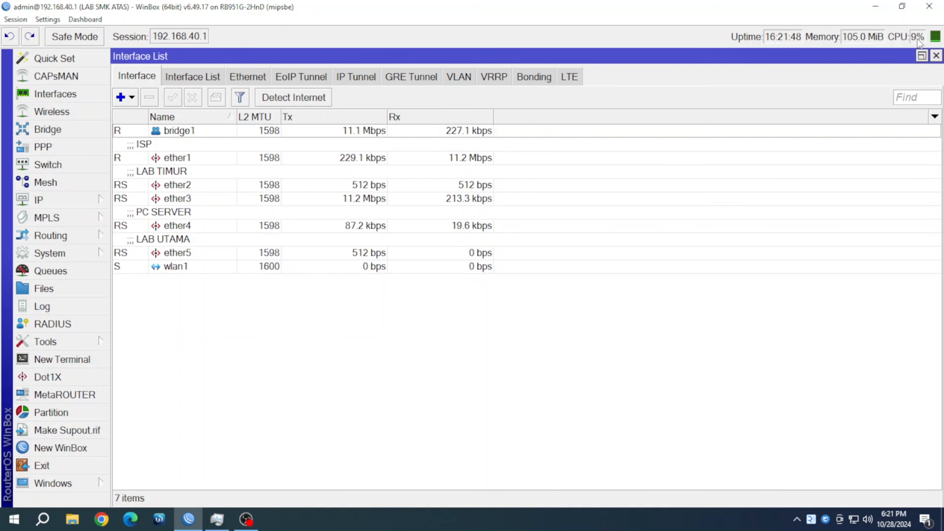
click(354, 200)
click(375, 157)
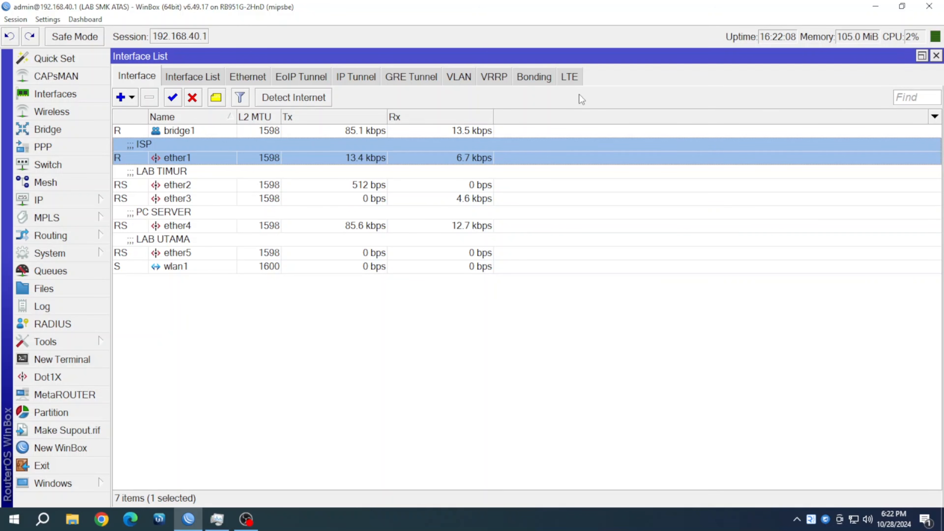
click(875, 6)
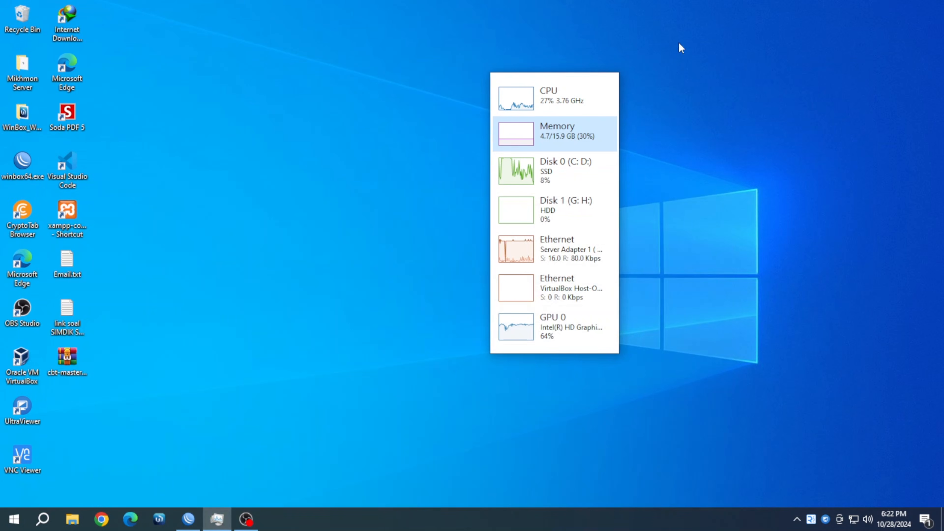
right_click(236, 68)
click(254, 102)
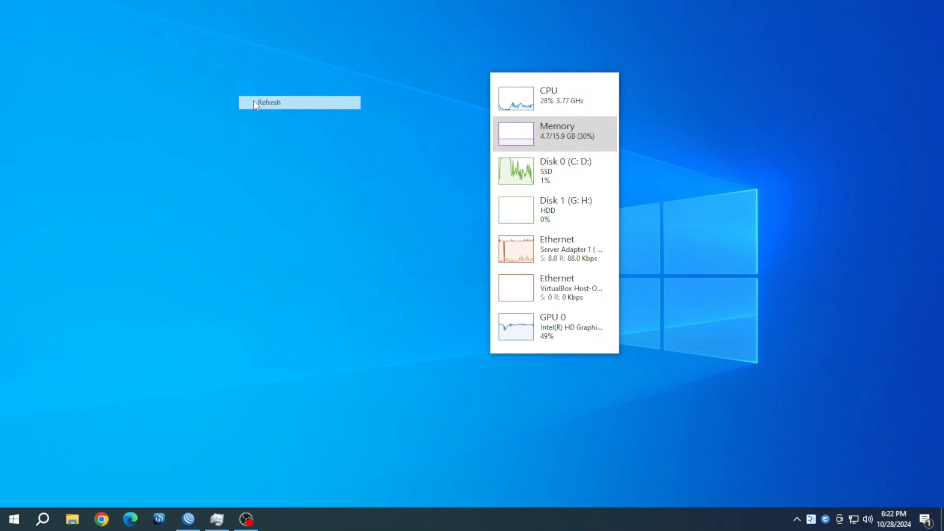
Step: Open Chrome with the smk nhp profile and arrange its window over WinBox so the interface traffic rates stay visible
click(108, 517)
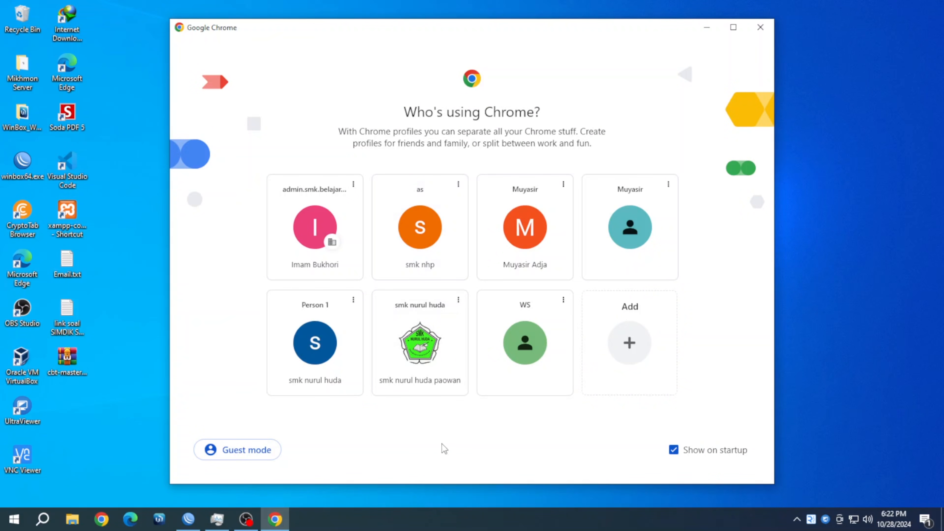
click(433, 244)
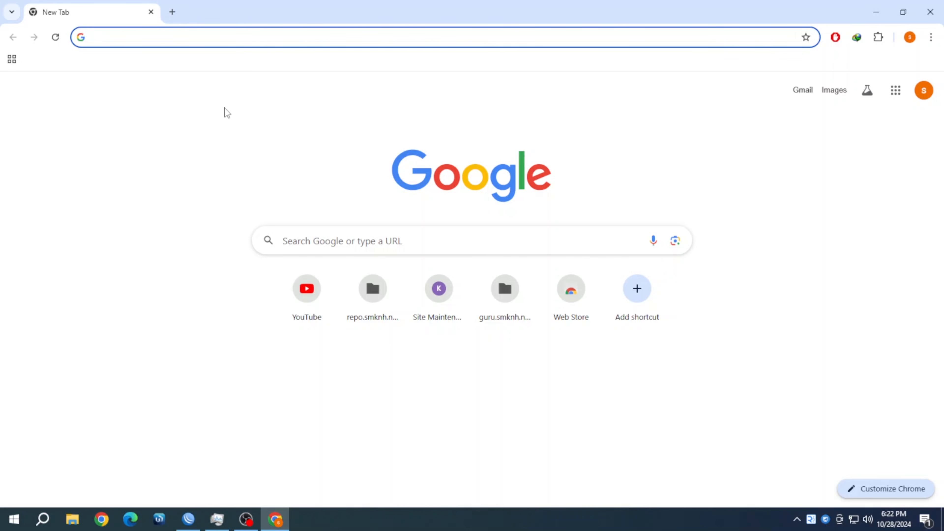
drag(328, 5, 565, 139)
click(197, 524)
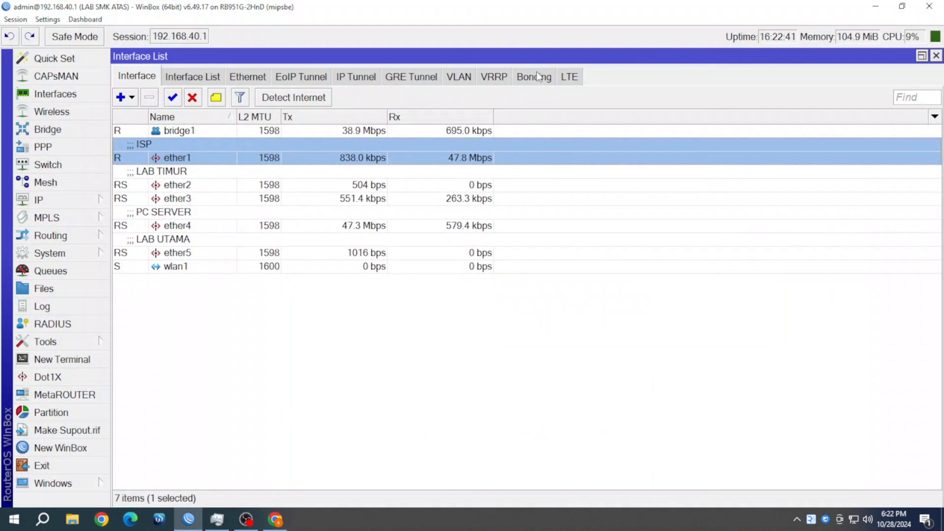
click(275, 520)
drag(502, 136, 375, 313)
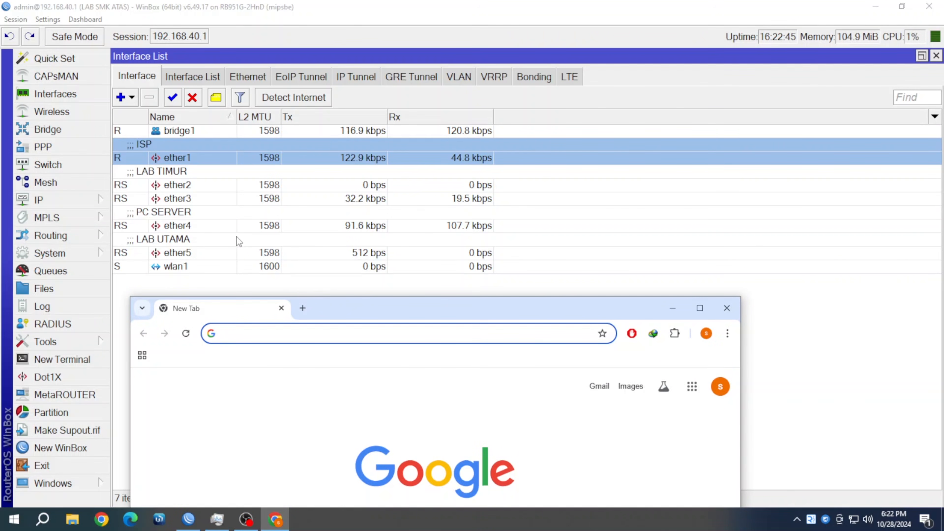
drag(469, 297, 549, 276)
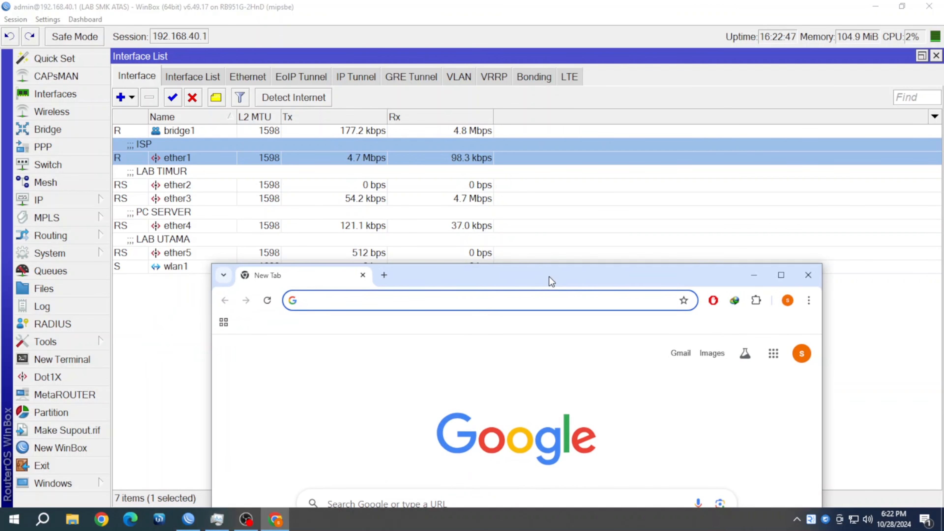
Step: Search for "panel smknh" and open the SMK NURUL HUDA panel site from the results
text(pane)
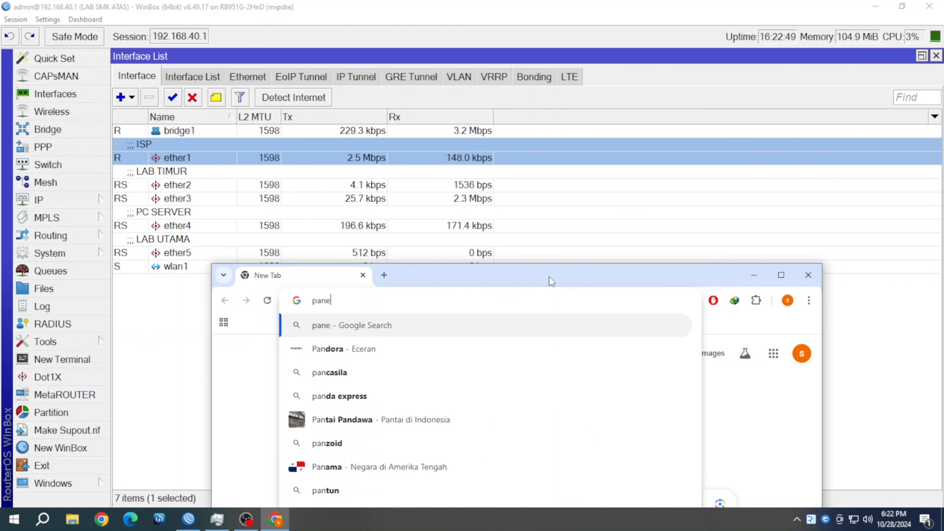
text(l smknh)
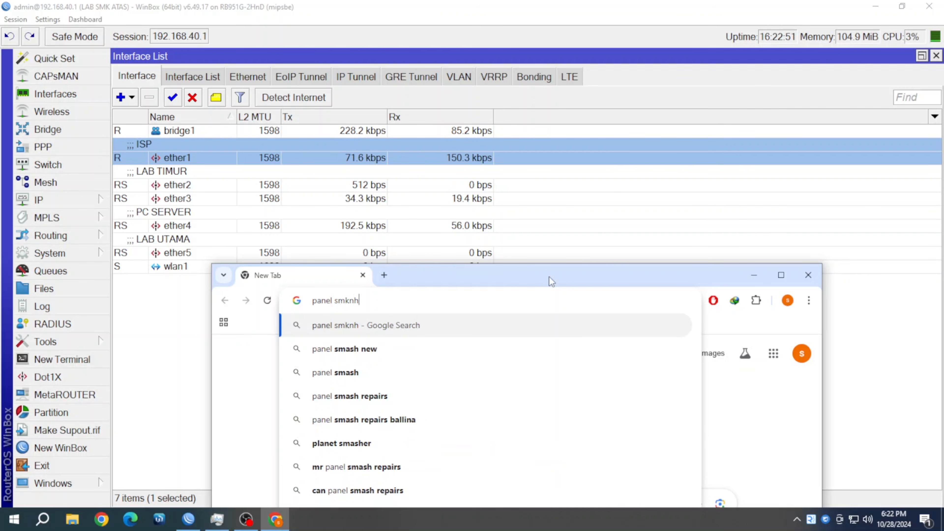
key(Return)
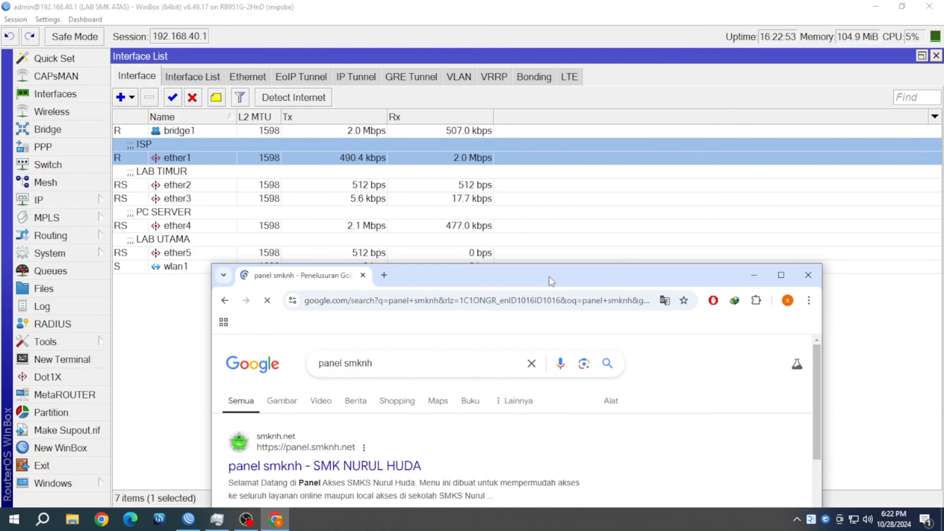
click(417, 467)
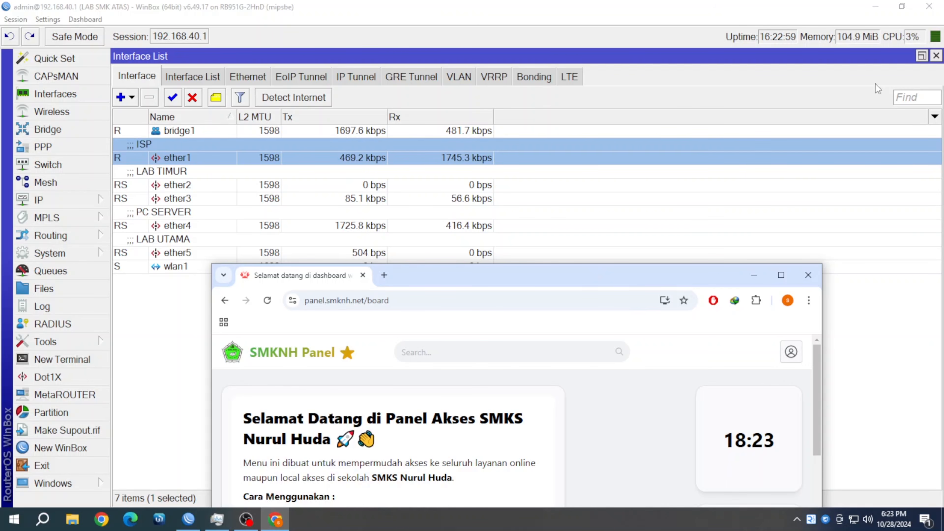
Step: Search for "speedte" in a new browser tab and open the Speedtest by Ookla site from the results
drag(588, 265, 621, 241)
click(418, 246)
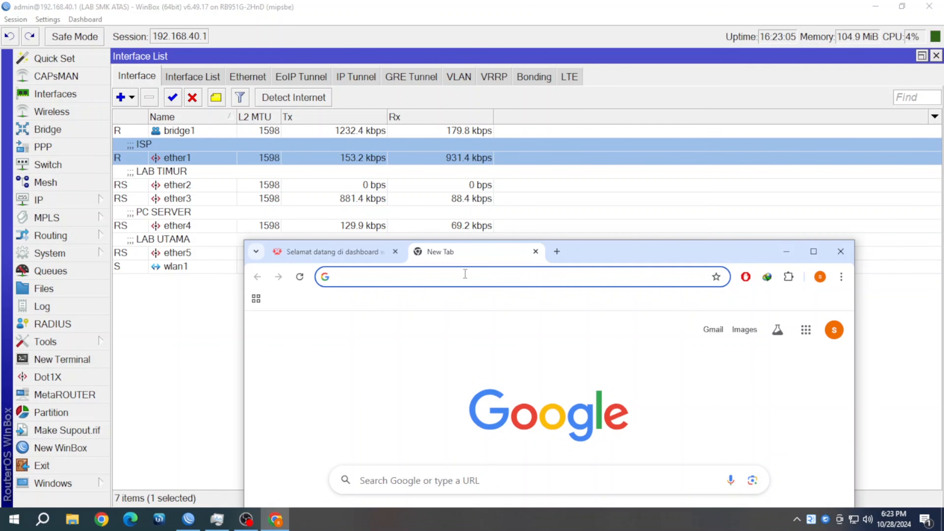
text(speedte)
key(Down)
key(Up)
key(Return)
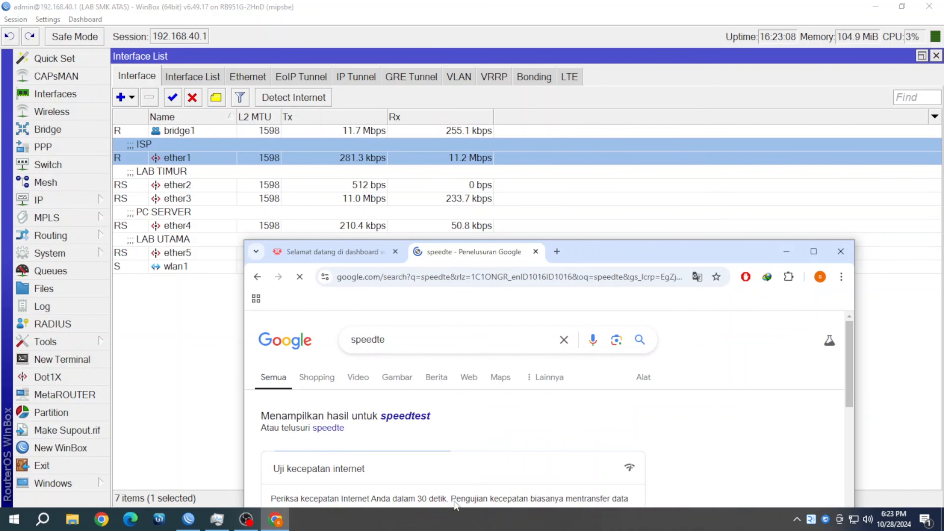
scroll(456, 398, down, 5)
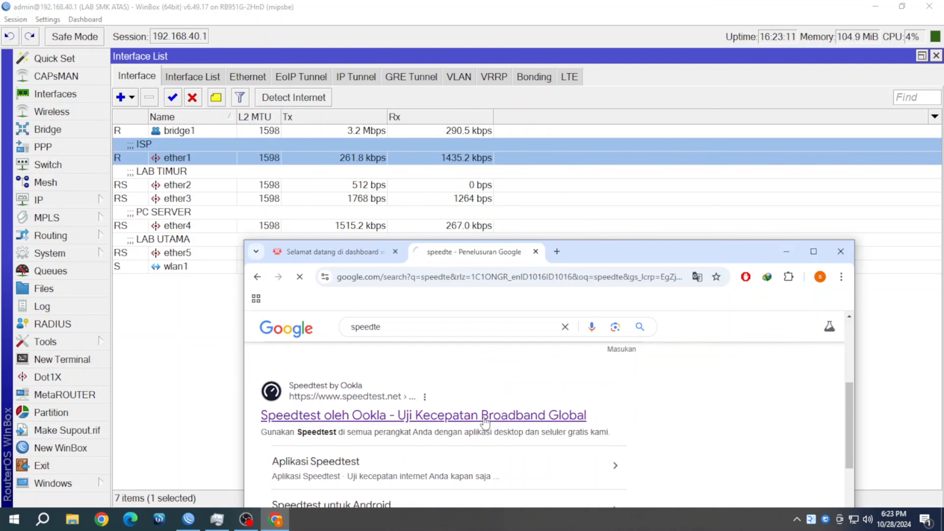
click(485, 421)
Step: Place the browser beside the WinBox traffic rates, dismiss the privacy notice, and run the Ookla speed test
drag(640, 258, 919, 108)
click(848, 445)
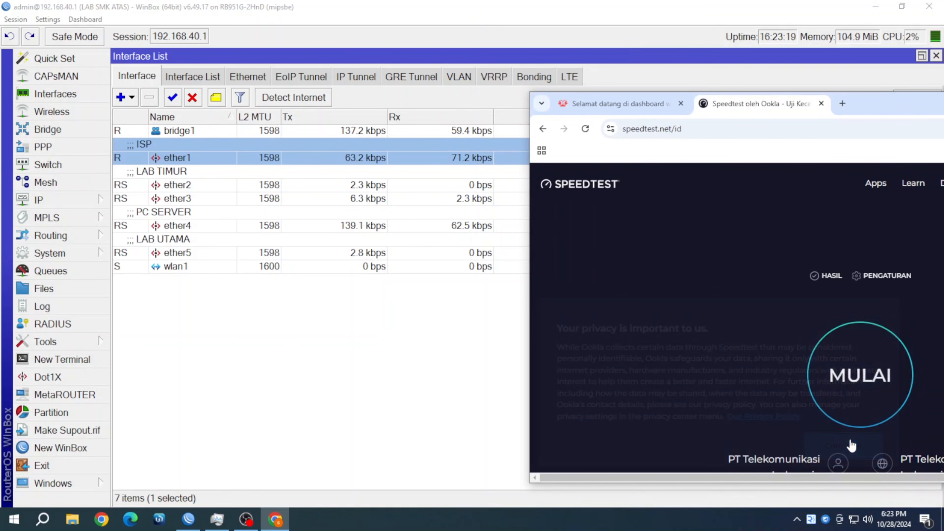
click(841, 366)
drag(754, 479, 843, 480)
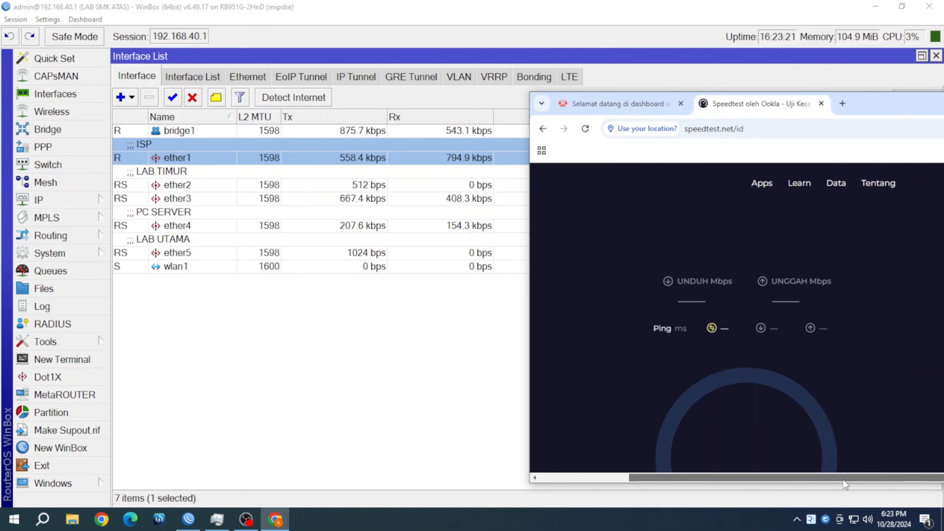
scroll(845, 411, down, 2)
click(773, 159)
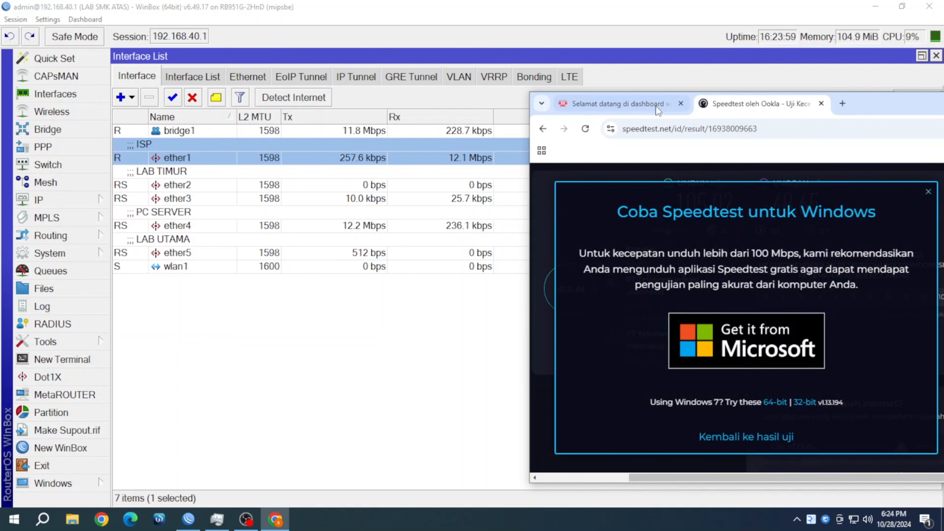
Step: Open OpenSpeedTest at 192.168.10.4:3004 from the SMKNH Panel dashboard and run the local speed test
click(647, 107)
scroll(636, 299, down, 10)
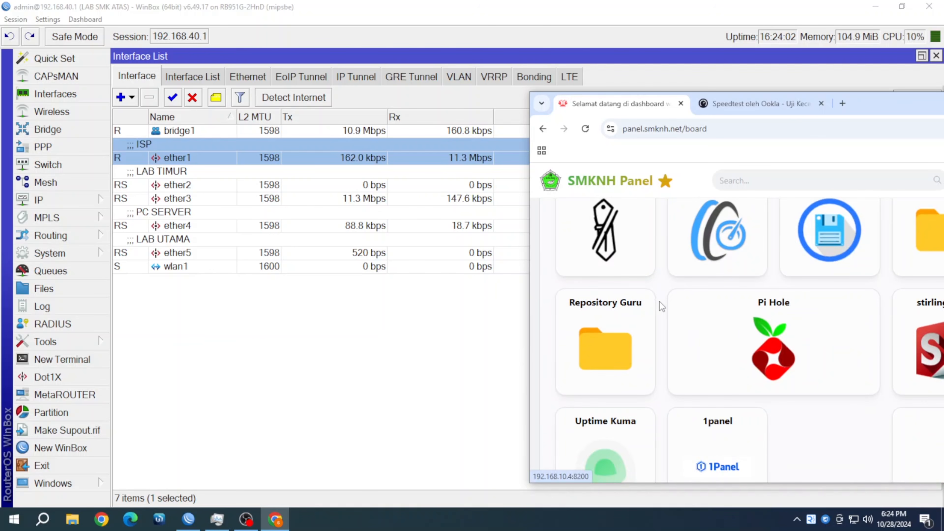
scroll(660, 301, up, 4)
click(700, 389)
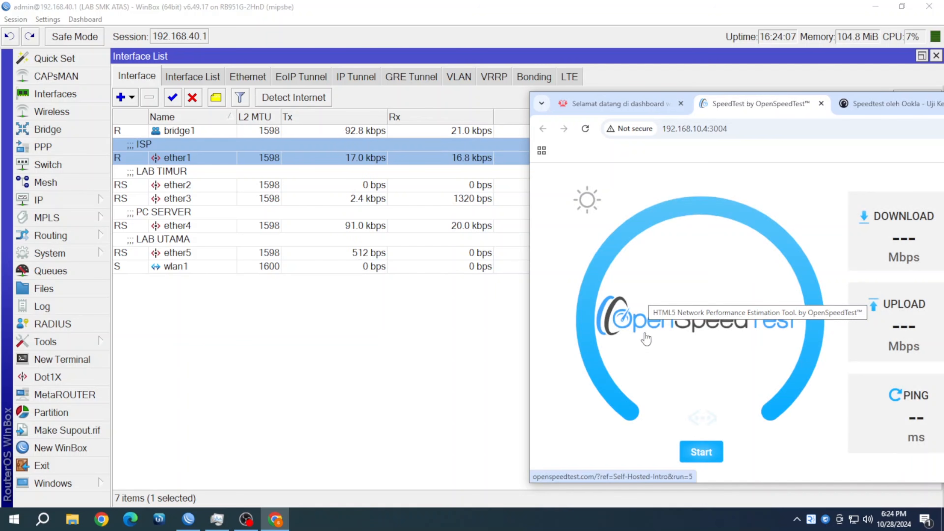
click(694, 452)
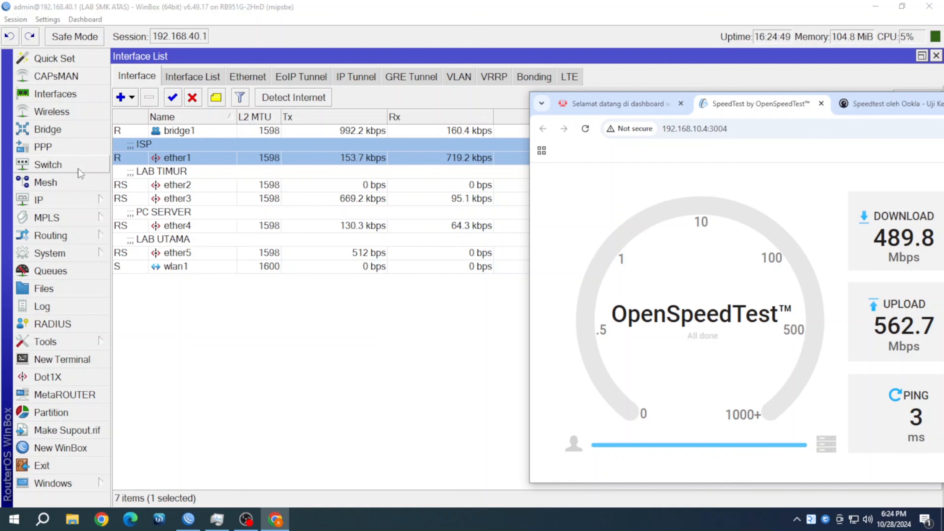
Step: Examine the ether1 entry in WinBox's IP address list and close the list
click(79, 199)
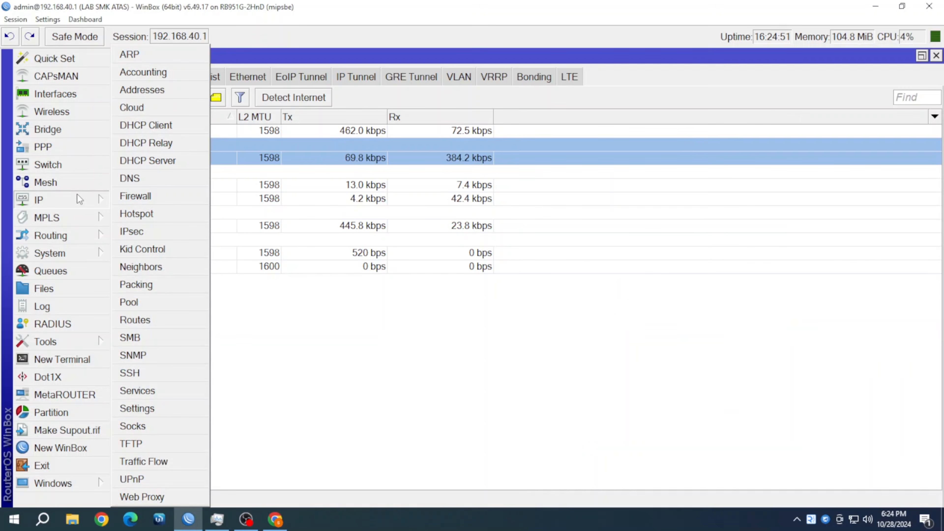
click(179, 91)
click(386, 172)
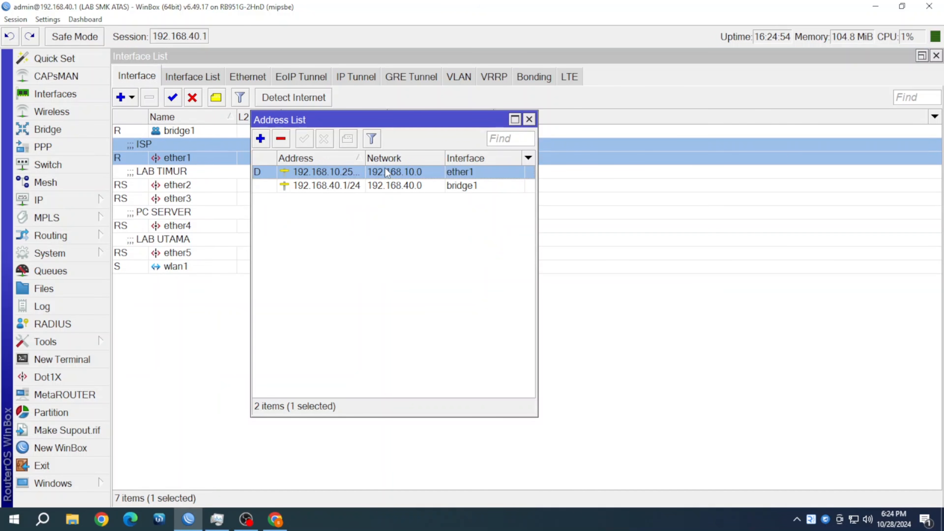
click(529, 119)
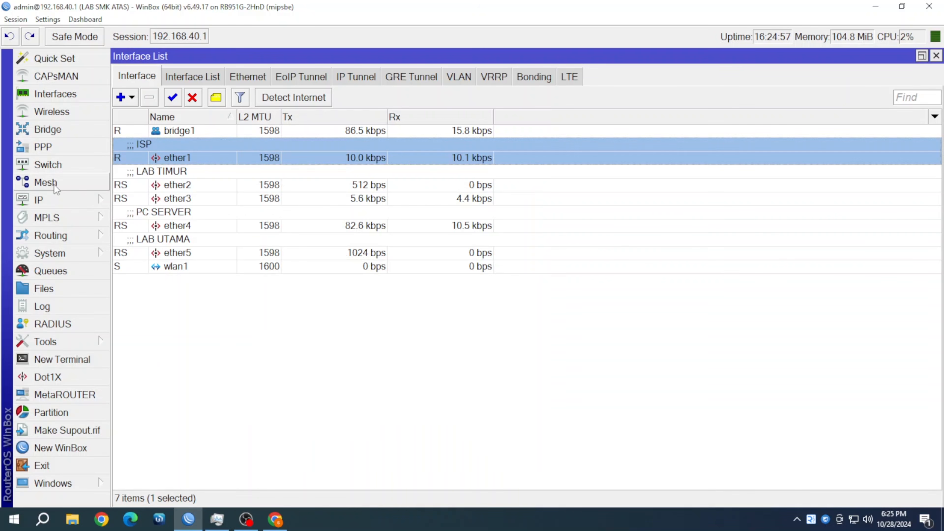
Step: Review the DHCP server's leases, networks and server entry, and close the DHCP Server window
click(54, 203)
click(138, 161)
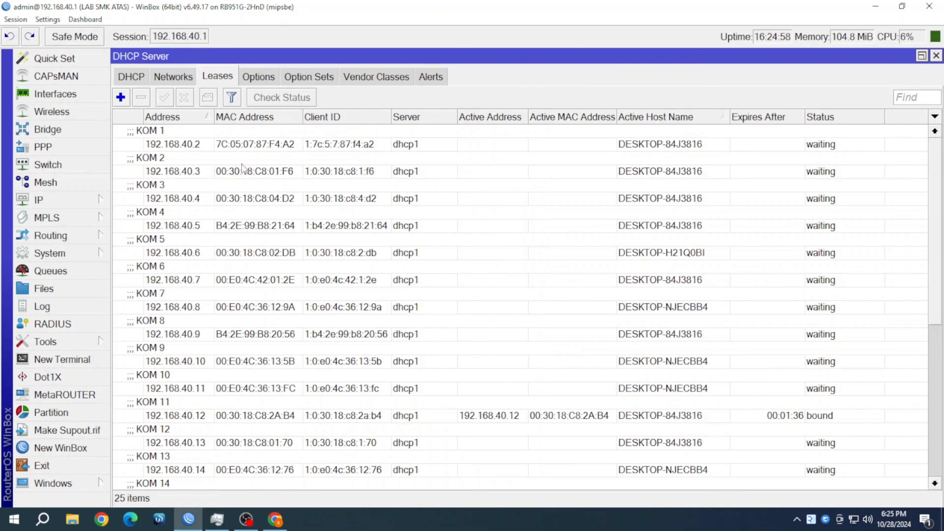
click(180, 78)
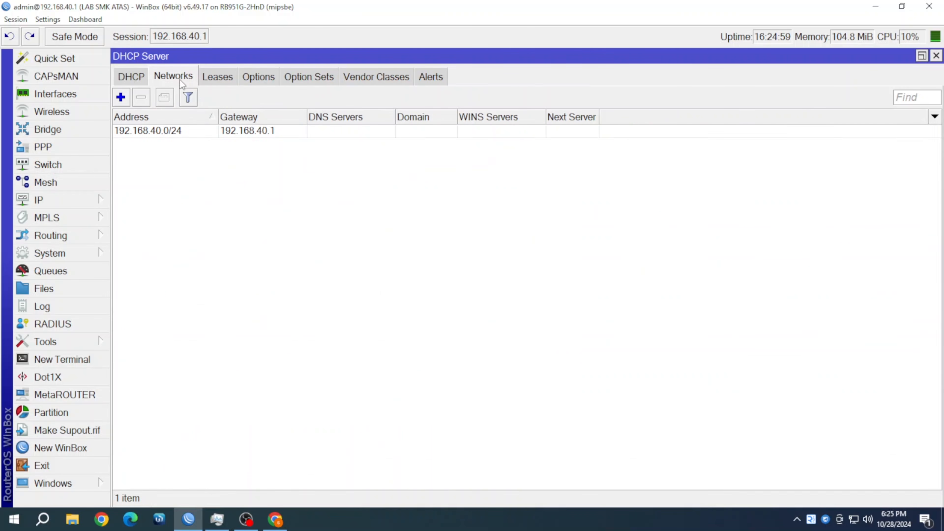
click(145, 79)
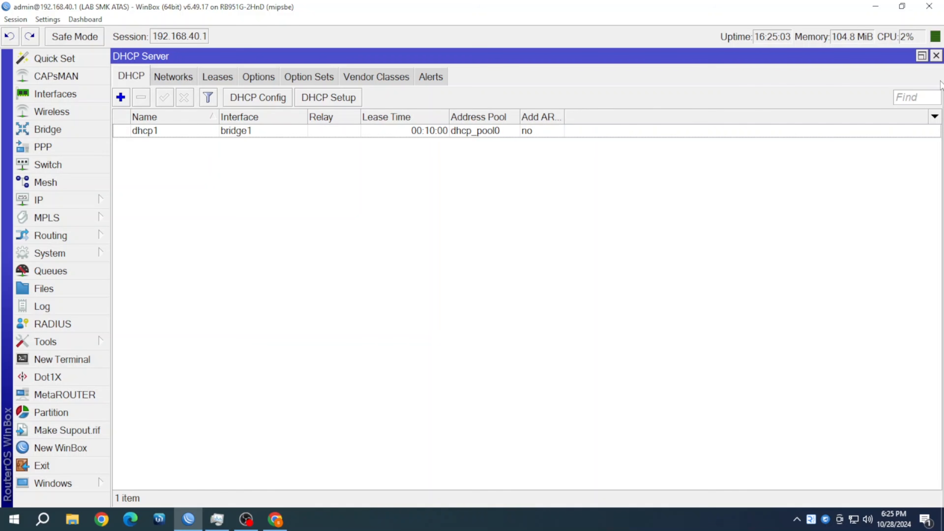
click(936, 56)
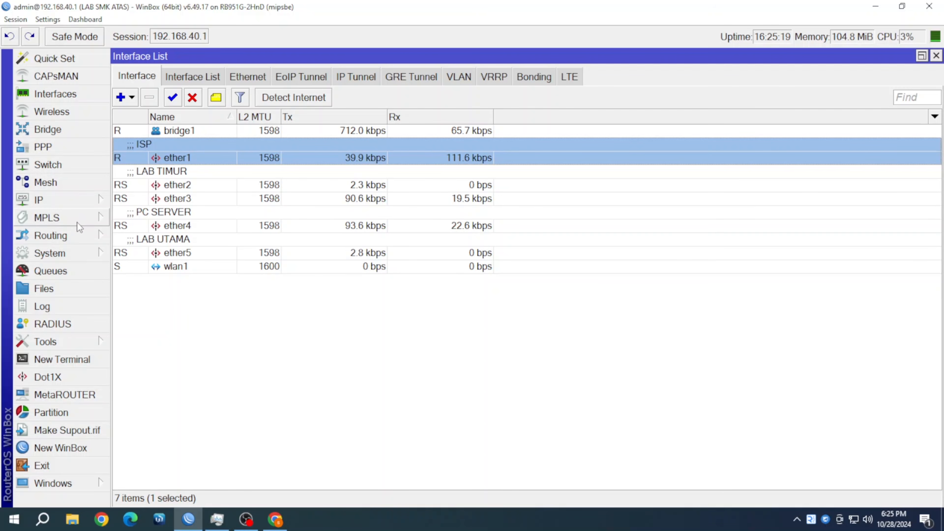
Step: Examine the masquerade rule for ether1 in the firewall NAT list
click(98, 203)
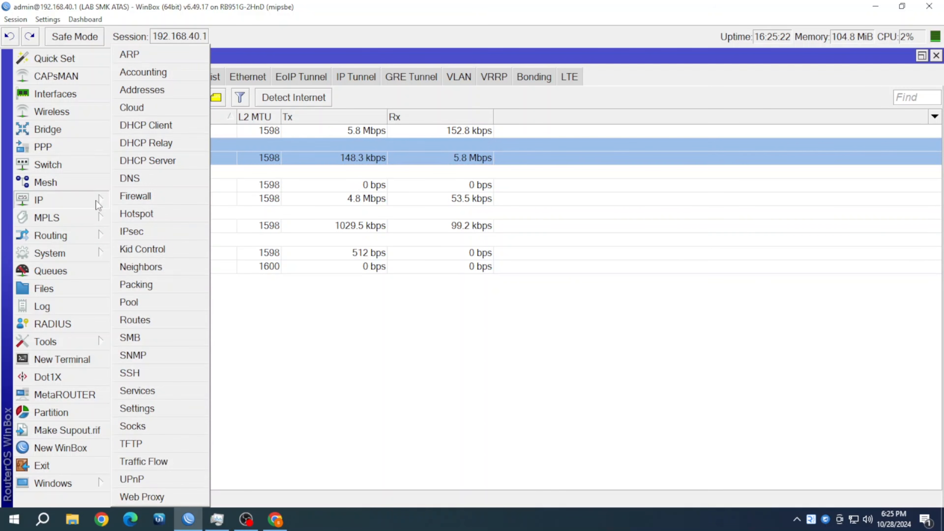
click(119, 201)
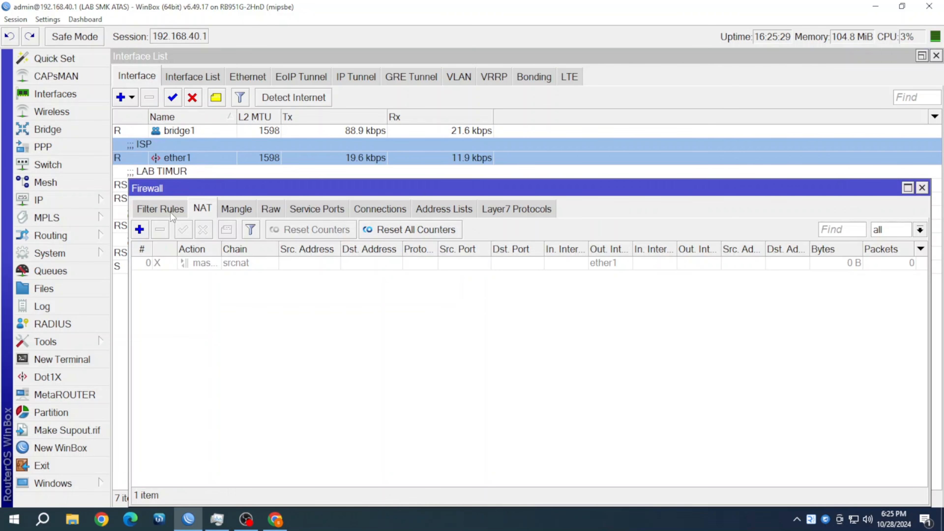
drag(226, 193, 241, 156)
click(302, 228)
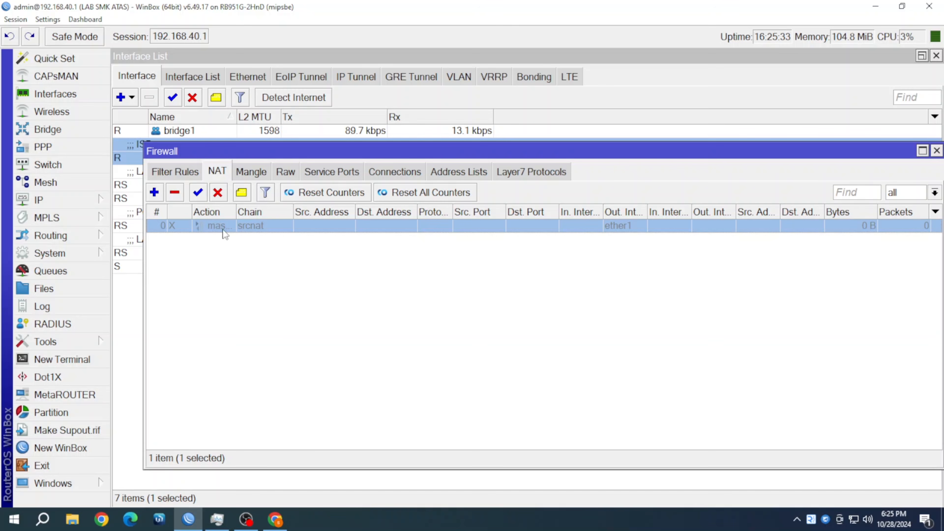
Step: Open the router's route list, examine the static route to 192.168.10.0/24 via 192.168.10.1, and close its details
click(85, 200)
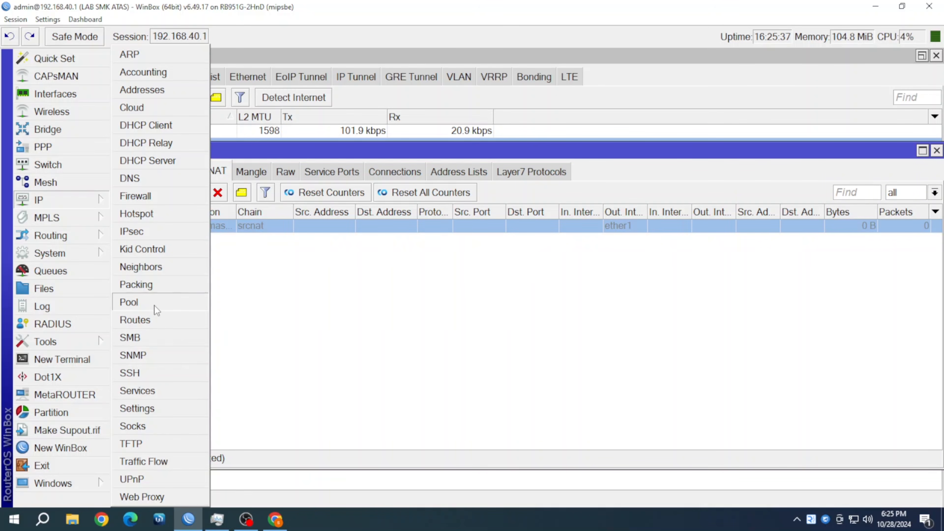
click(151, 319)
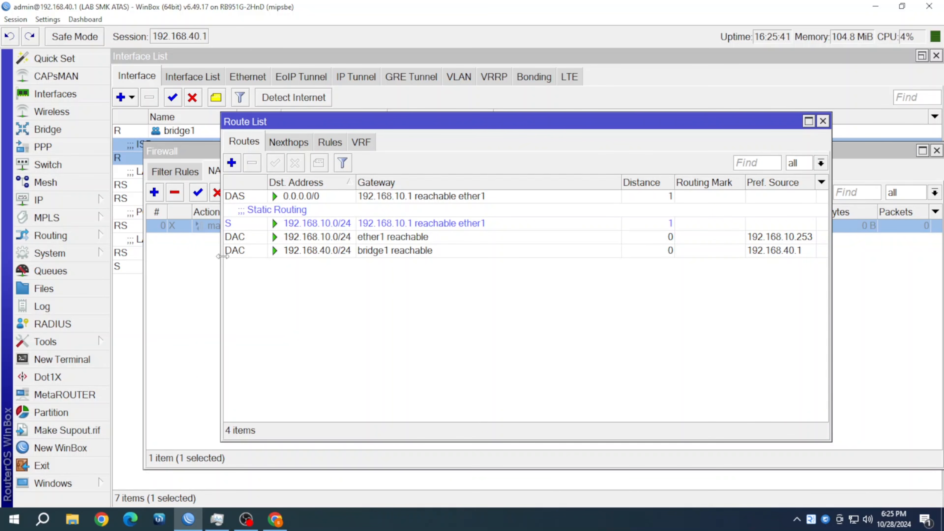
drag(222, 255, 147, 256)
click(327, 224)
double_click(327, 224)
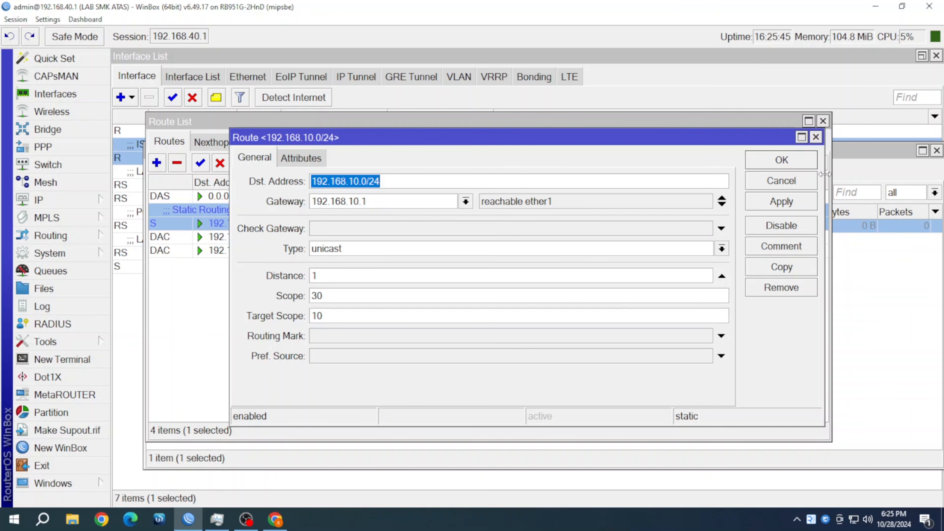
click(815, 137)
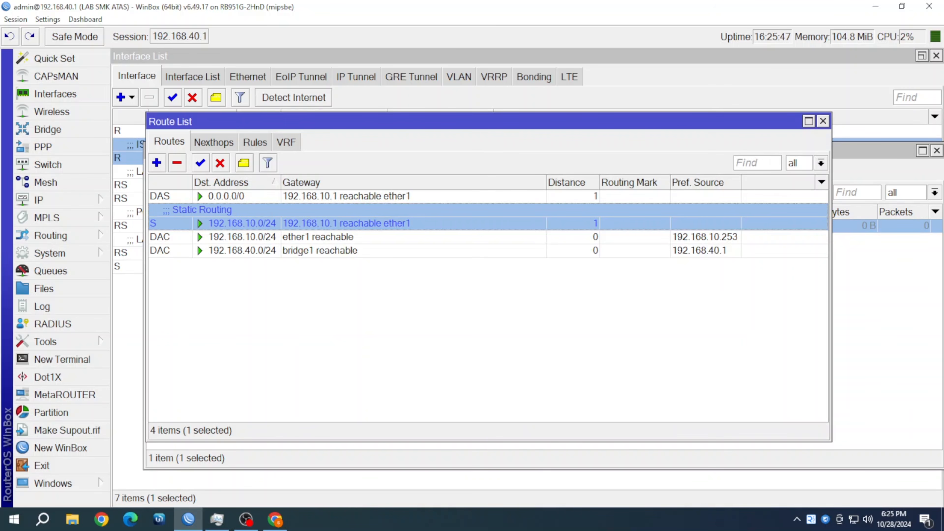
Step: Switch to Chrome and compare the OpenSpeedTest and Ookla results, dismissing the Speedtest for Windows offer
click(266, 522)
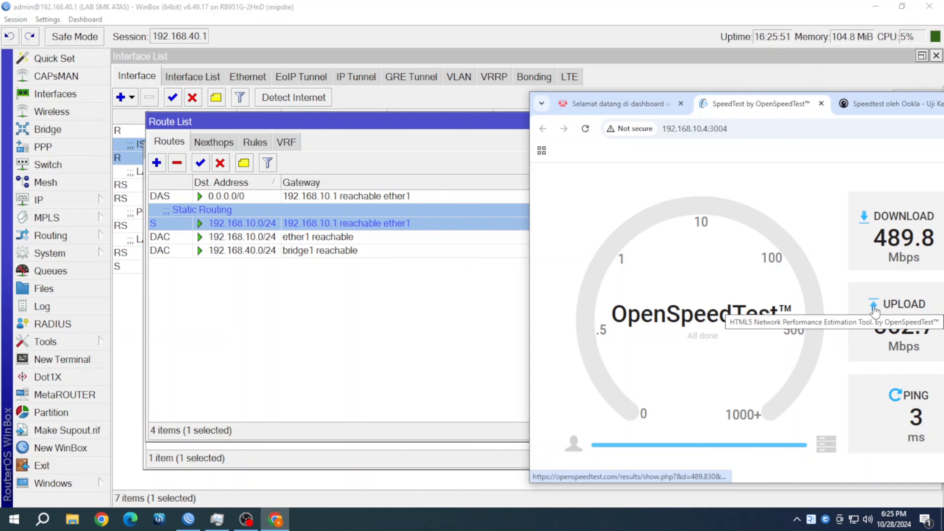
click(882, 104)
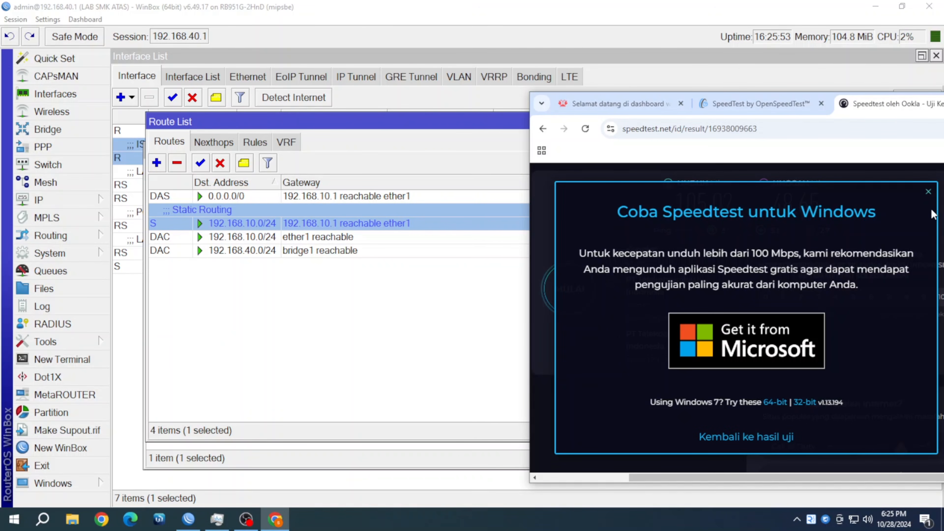
click(929, 192)
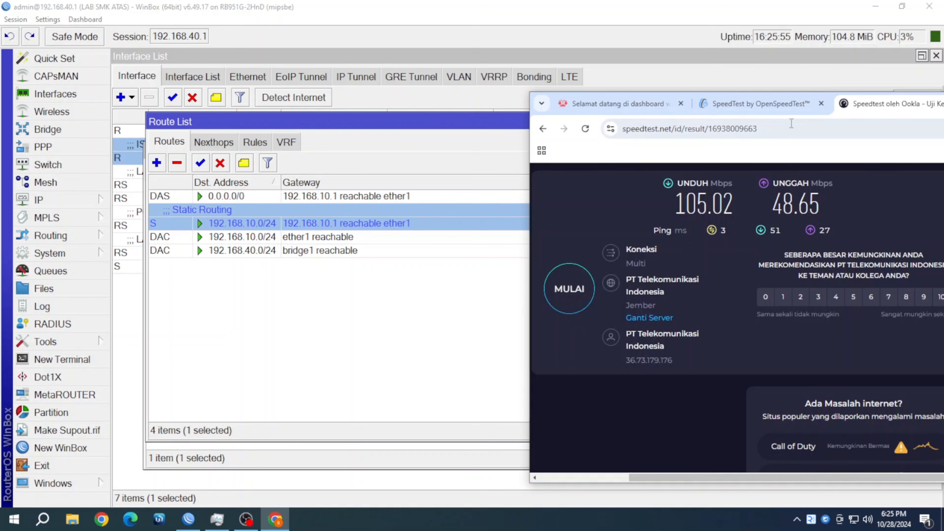
Step: Switch back to WinBox and disable the route commented Static Routing for 192.168.10.0/24 via 192.168.10.1
click(383, 313)
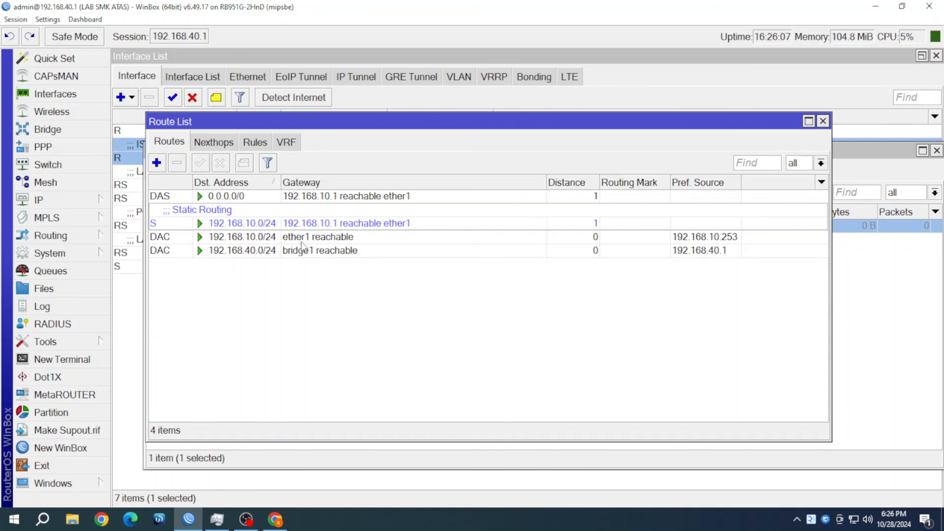
click(302, 210)
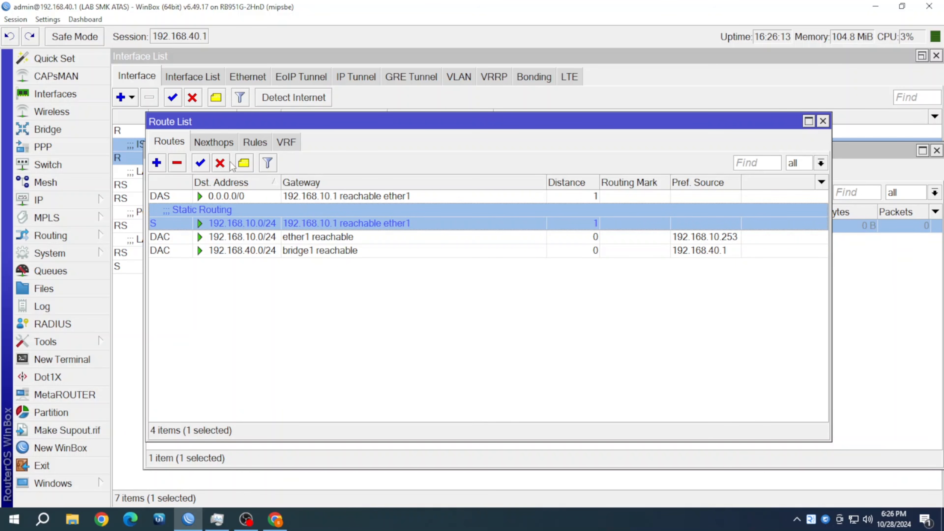
click(221, 164)
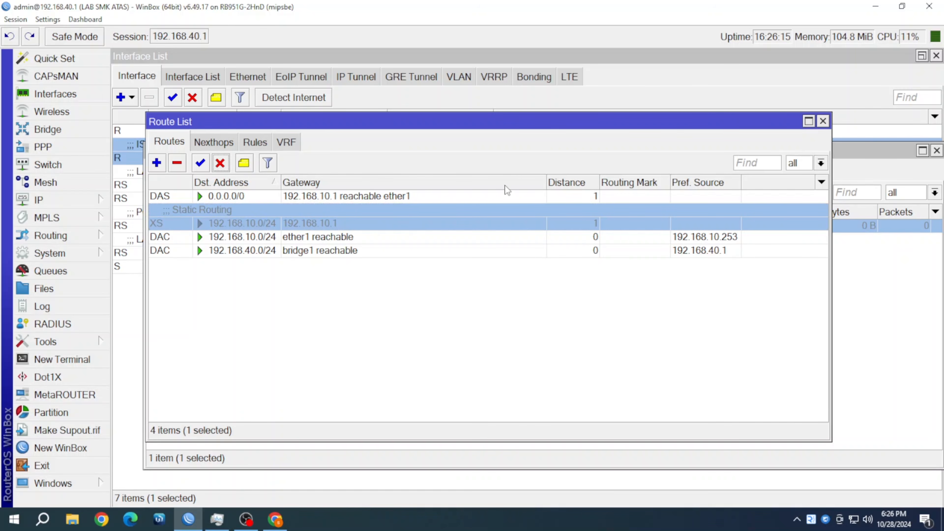
Step: Enable the srcnat masquerade rule for out interface ether1 in the firewall's NAT list
click(46, 201)
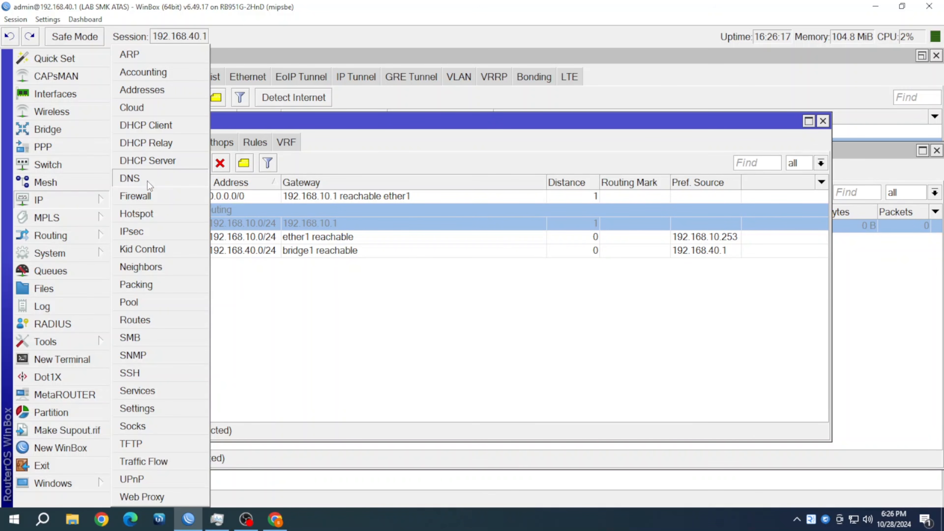
click(148, 196)
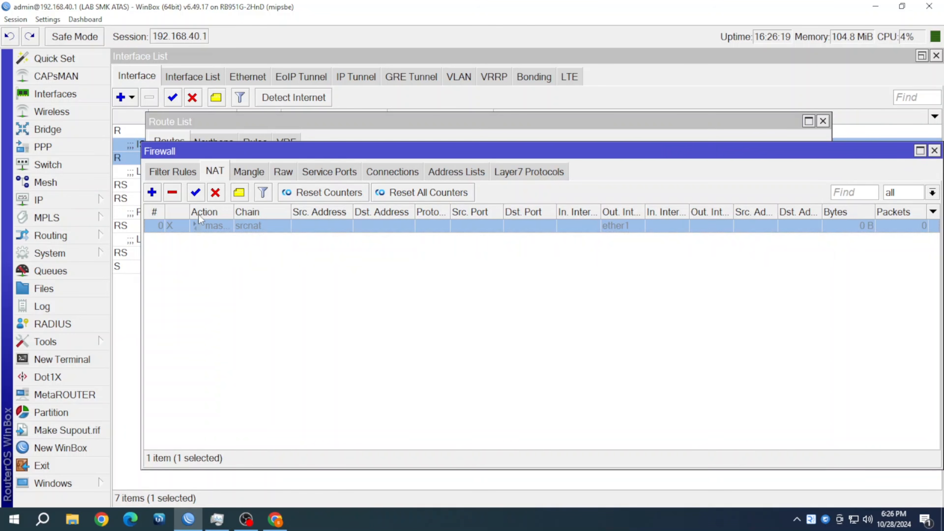
click(195, 192)
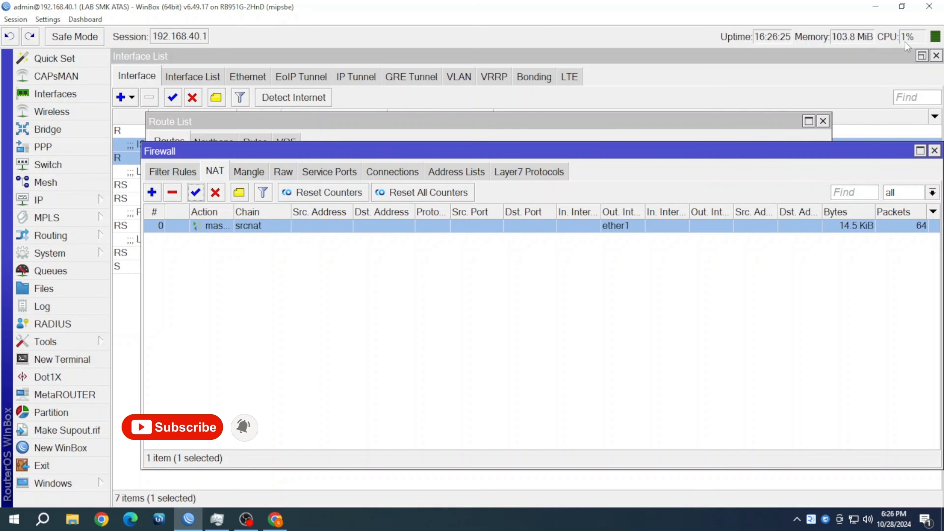
Step: Close the Firewall window and place the Route List below the interface traffic rows
click(697, 126)
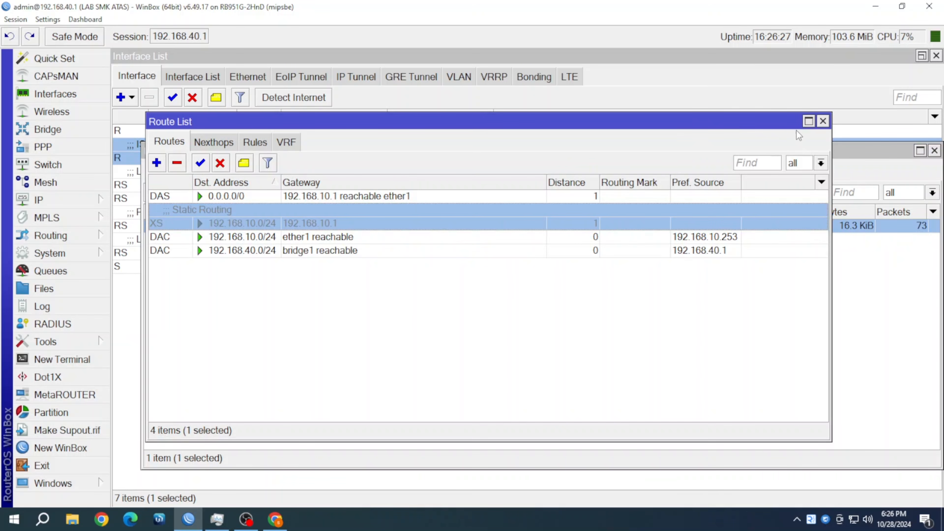
drag(754, 122, 760, 285)
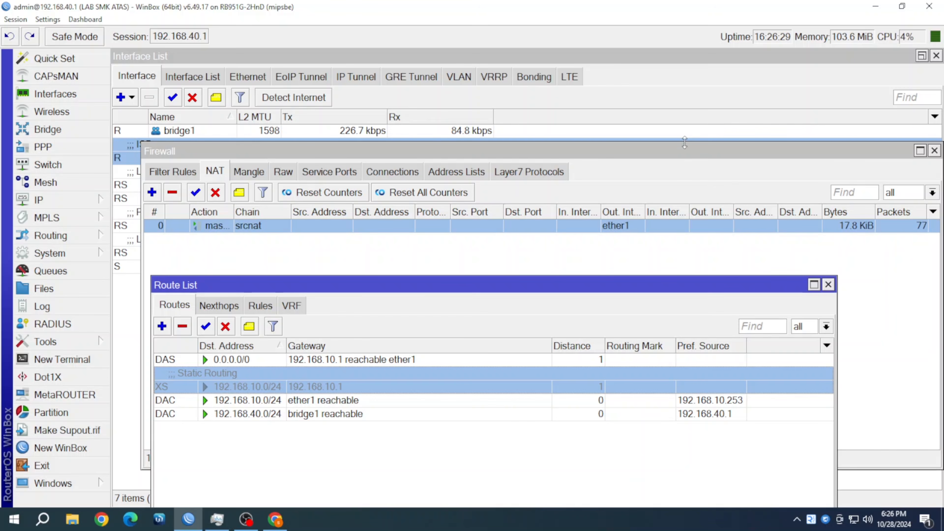
click(934, 150)
drag(679, 288, 647, 295)
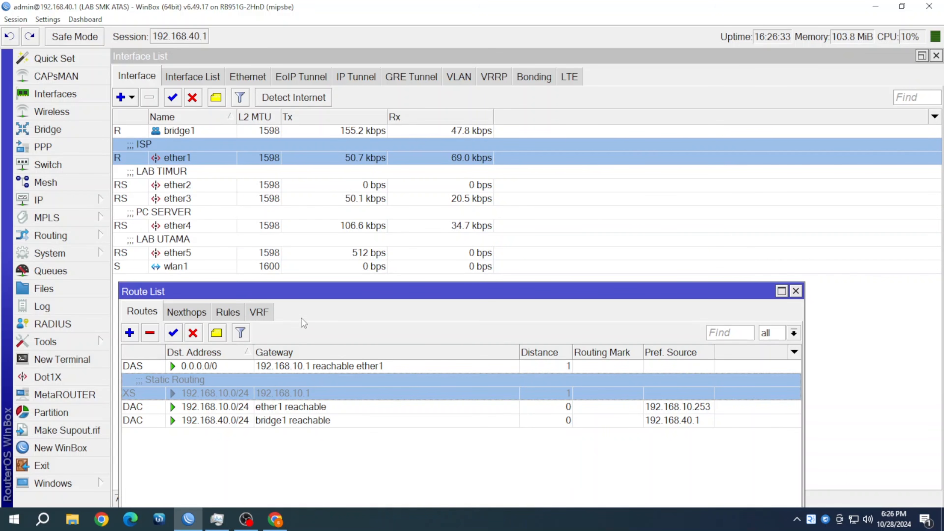
Step: Switch to Chrome, return from the old Ookla result to speedtest.net/id, and reload the page
click(275, 519)
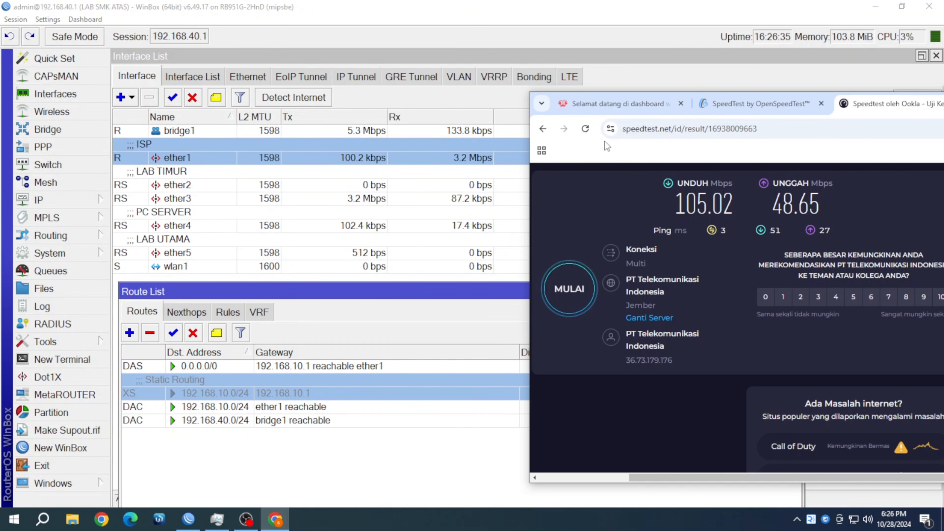
click(585, 129)
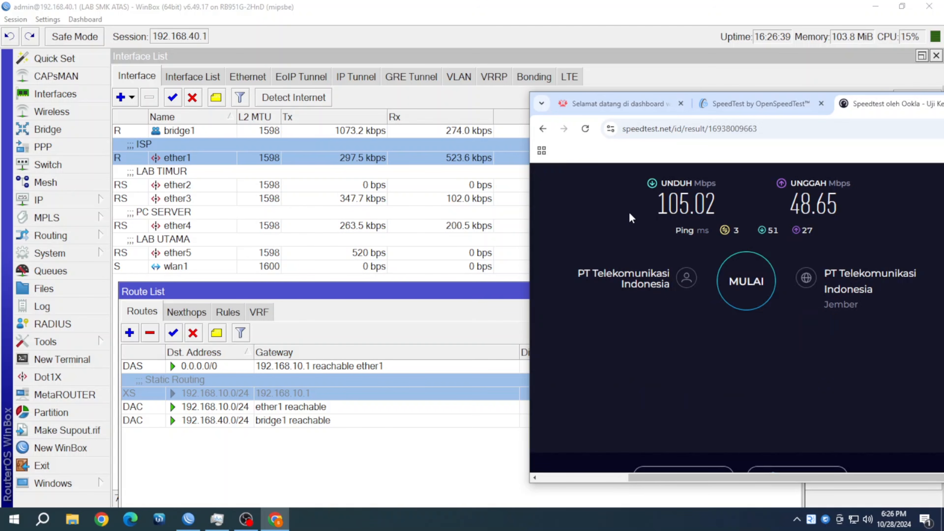
click(550, 127)
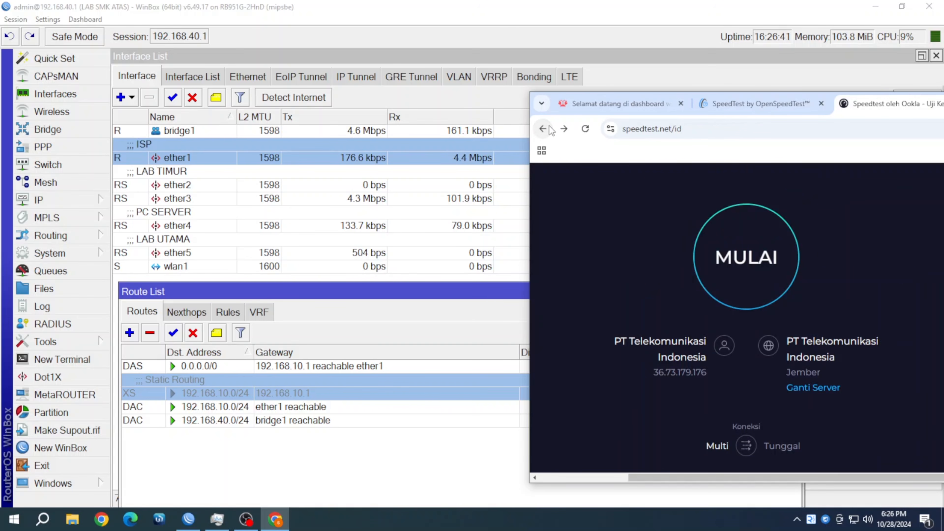
right_click(564, 130)
click(586, 131)
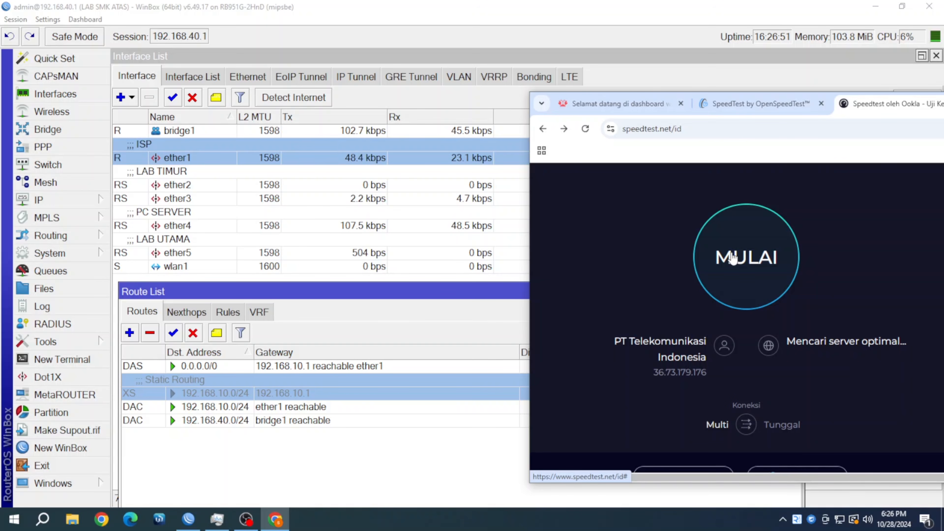
click(732, 258)
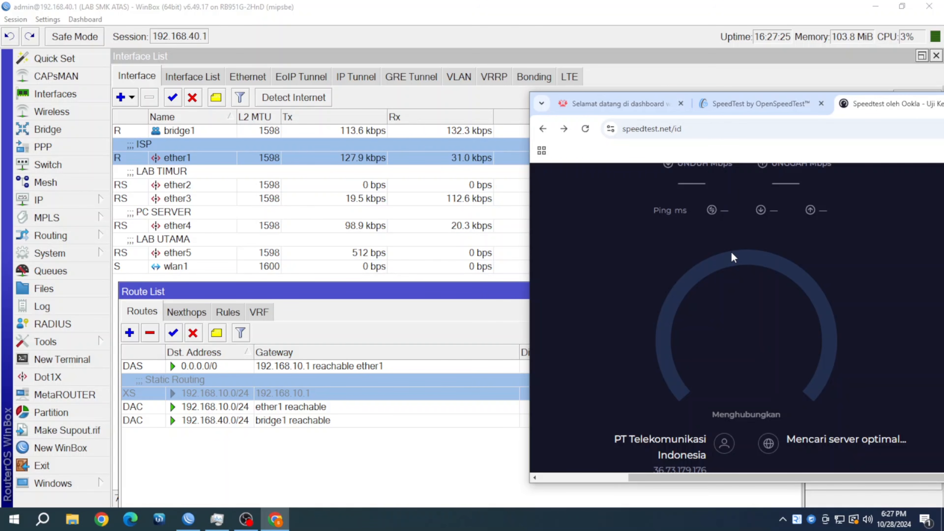
scroll(731, 254, down, 10)
scroll(732, 256, up, 12)
scroll(732, 258, down, 8)
scroll(733, 256, up, 6)
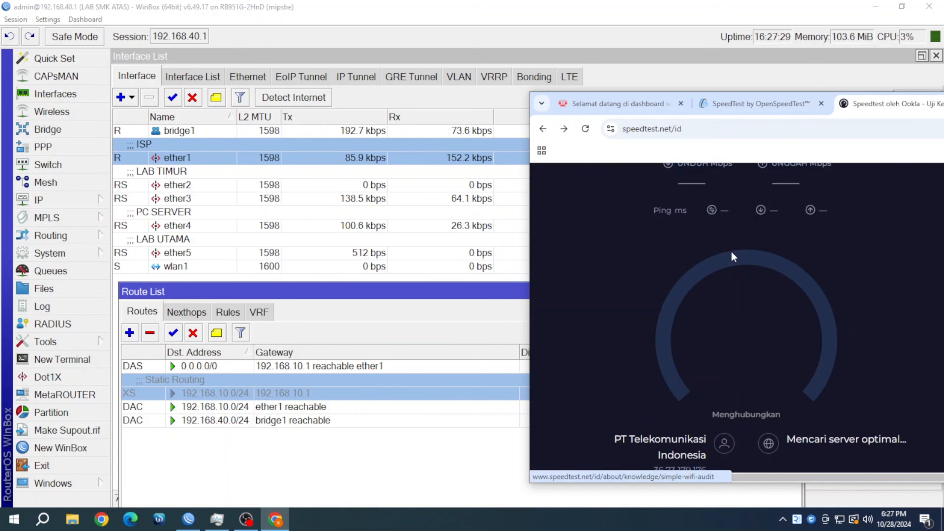
scroll(732, 257, down, 8)
scroll(731, 253, up, 10)
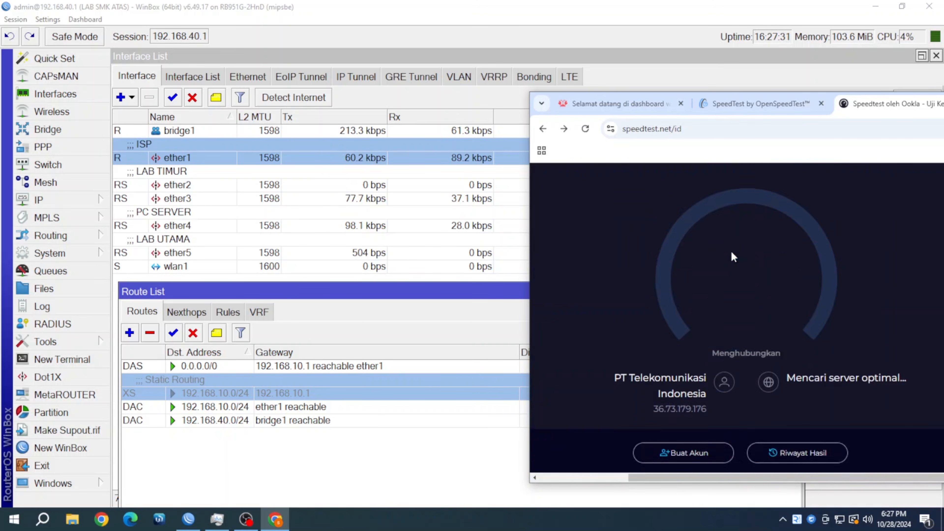
Step: Load speedtest.net/id again and start the Ookla internet speed test
click(663, 126)
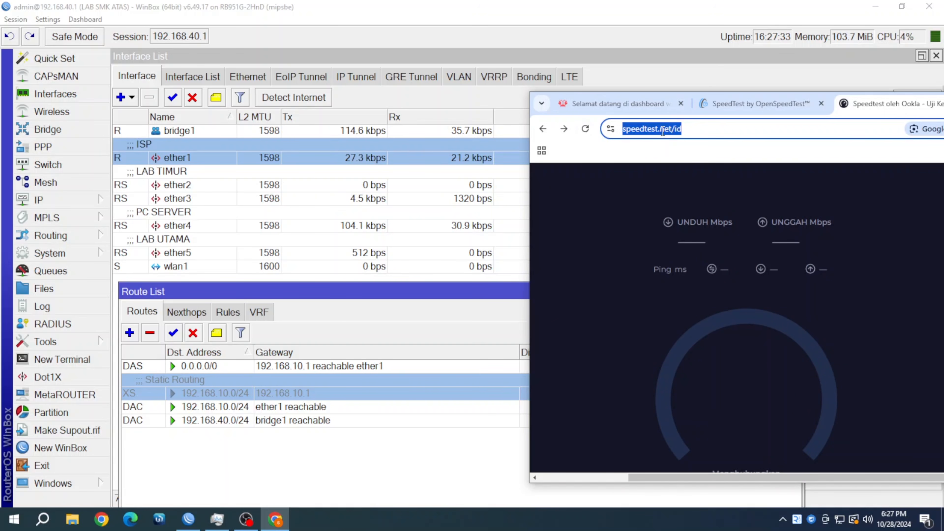
key(Return)
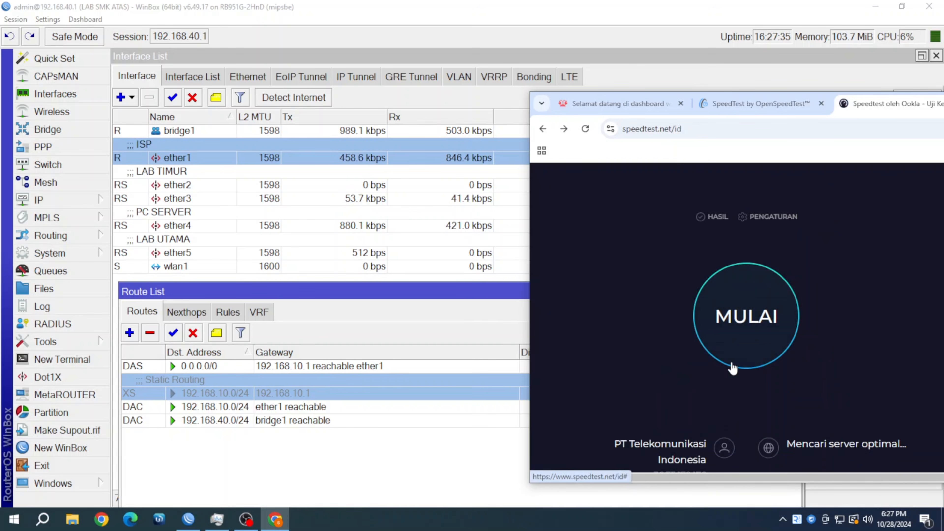
click(733, 367)
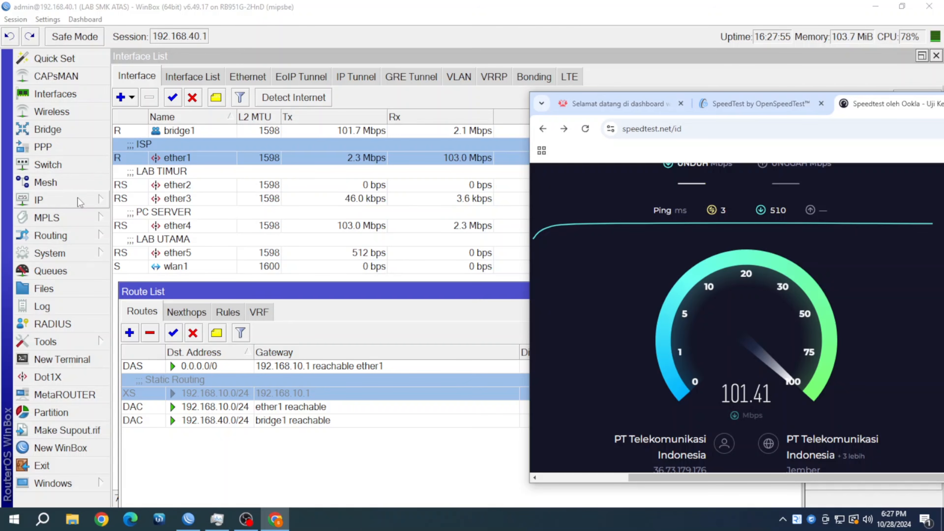
Step: Open WinBox's Profile tool and start profiling with CPU set to all
click(81, 253)
click(94, 244)
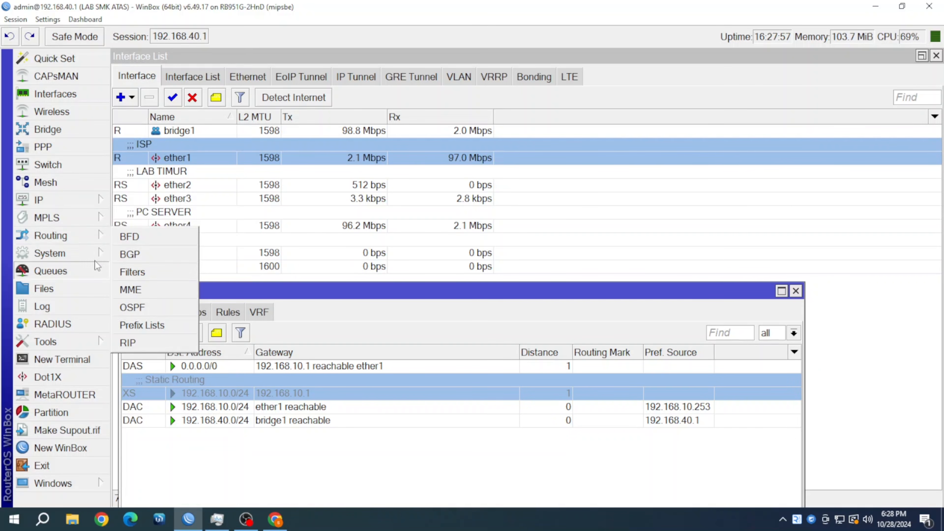
click(89, 253)
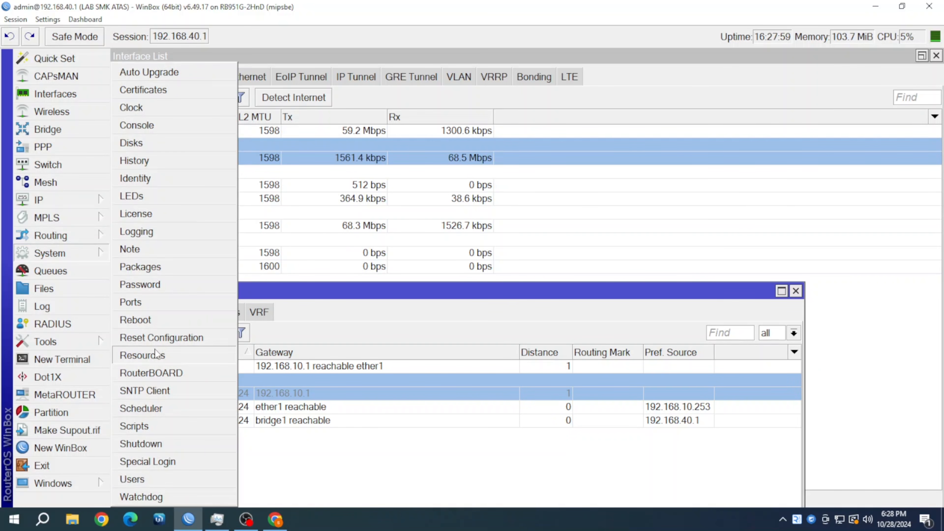
click(91, 256)
click(92, 257)
click(83, 342)
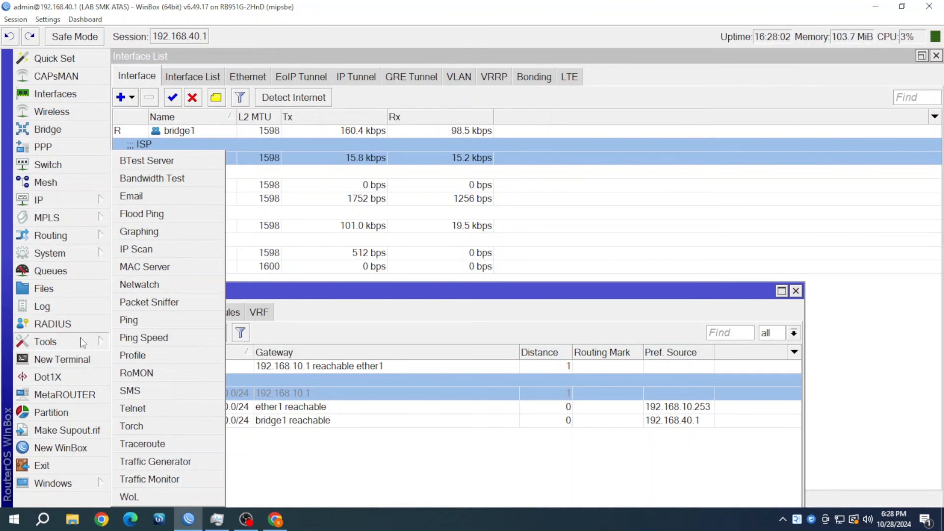
click(132, 356)
click(650, 122)
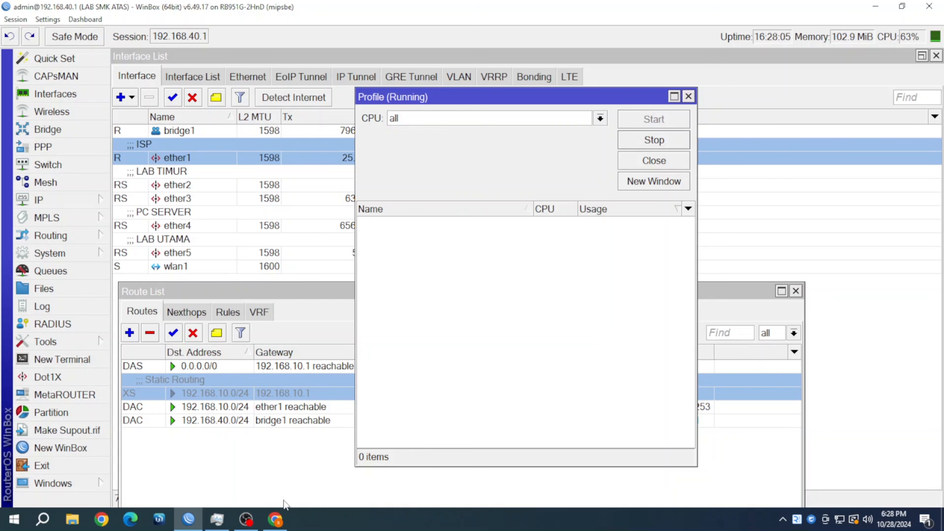
Step: Move the Profile window clear of the browser area and examine the CPU usage of cpu0, queuing and firewall under load
click(275, 520)
drag(459, 99, 283, 104)
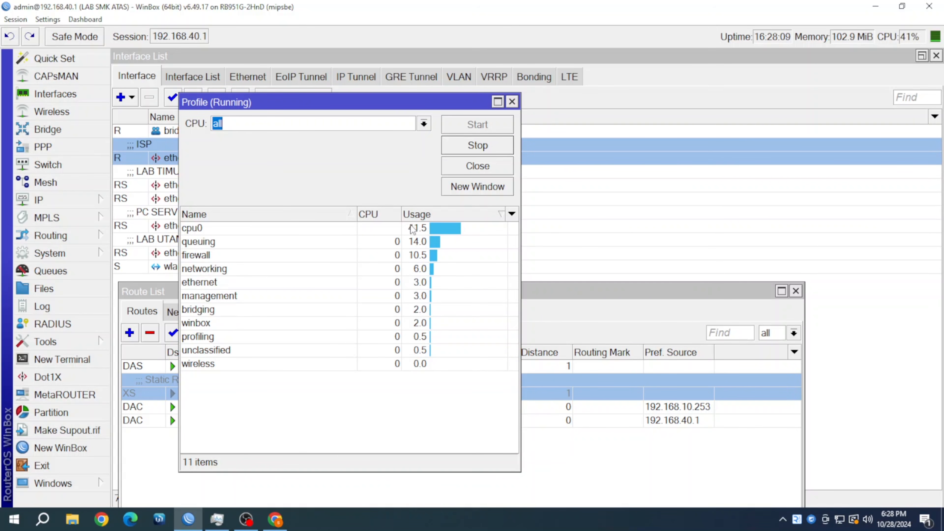
click(449, 230)
click(430, 244)
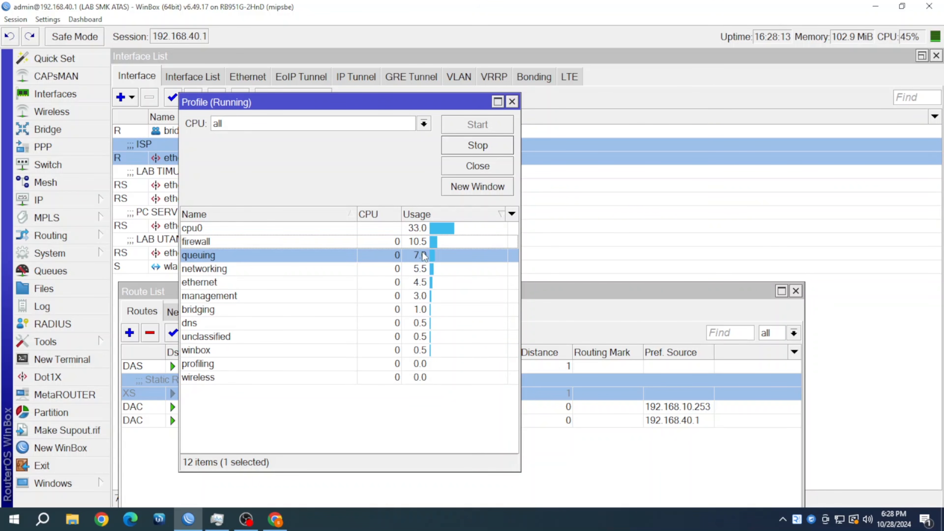
click(424, 244)
Step: Switch to Chrome, reload OpenSpeedTest at 192.168.10.4:3004, and run the local network speed test
click(276, 520)
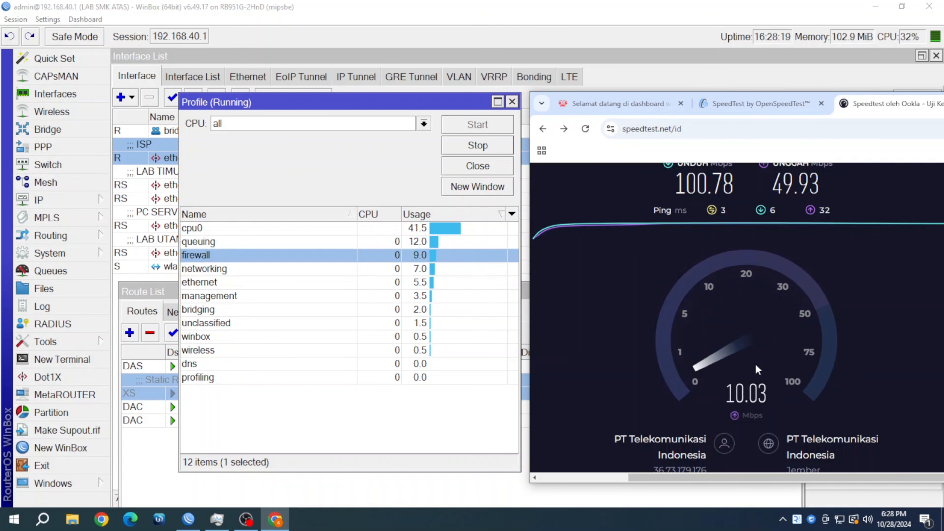
click(744, 104)
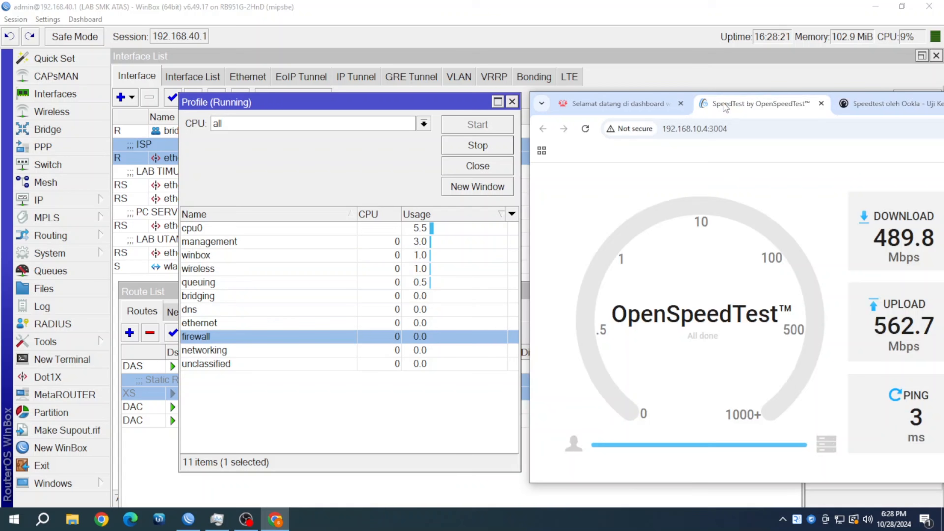
click(585, 129)
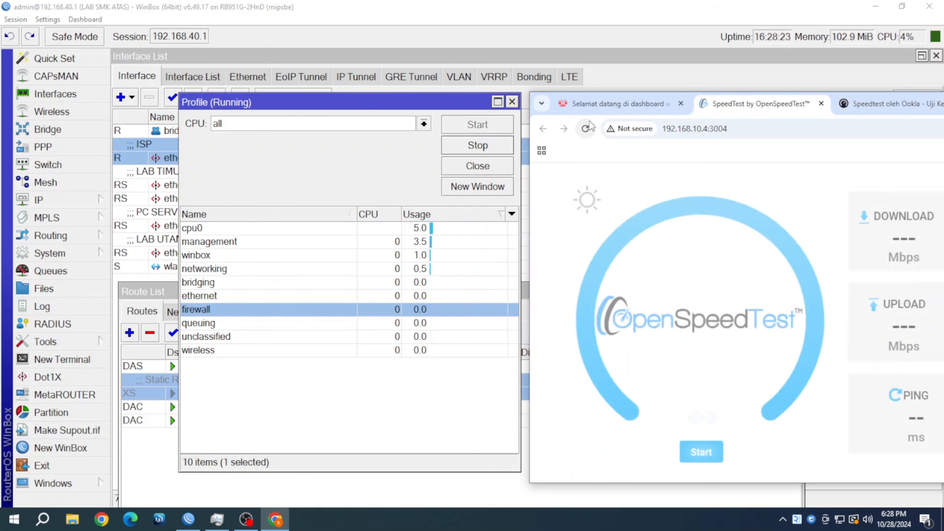
click(701, 452)
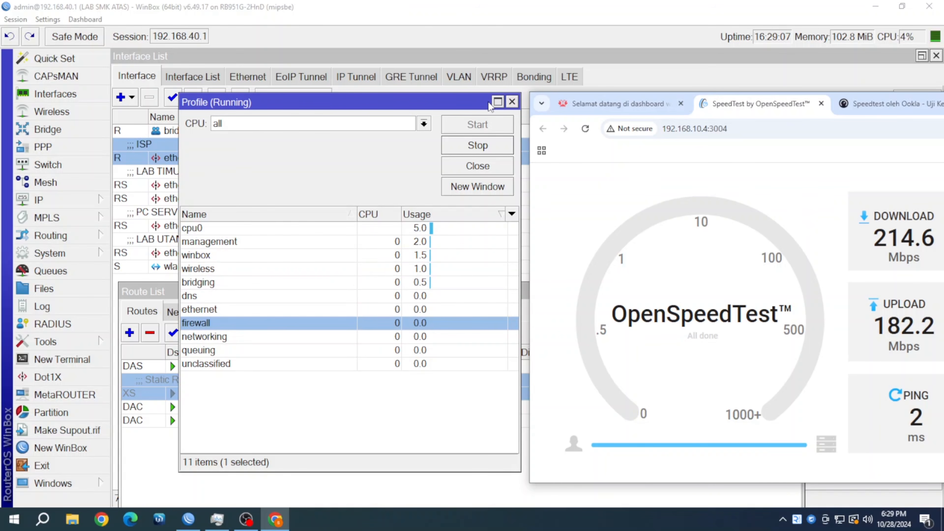
Step: Return to WinBox and enable the Static Routing entry for 192.168.10.0/24 in the route list
click(367, 274)
click(579, 303)
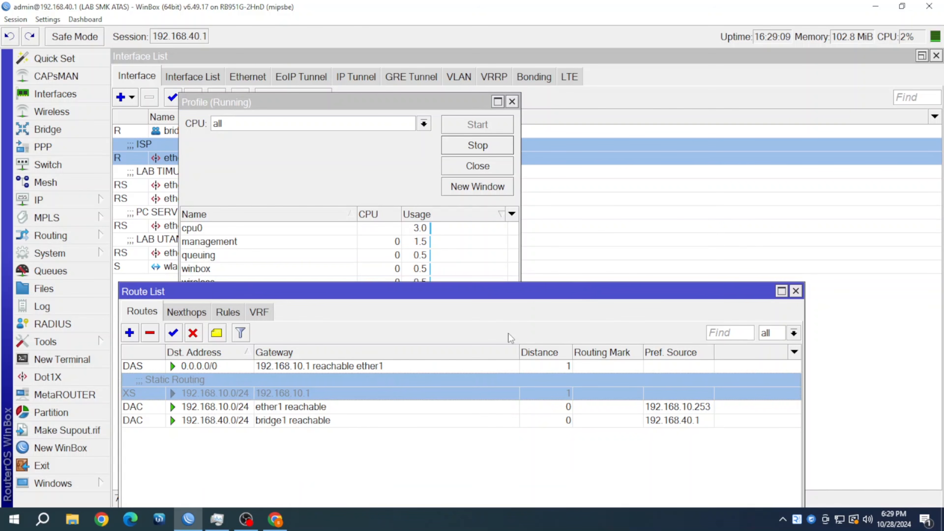
click(174, 333)
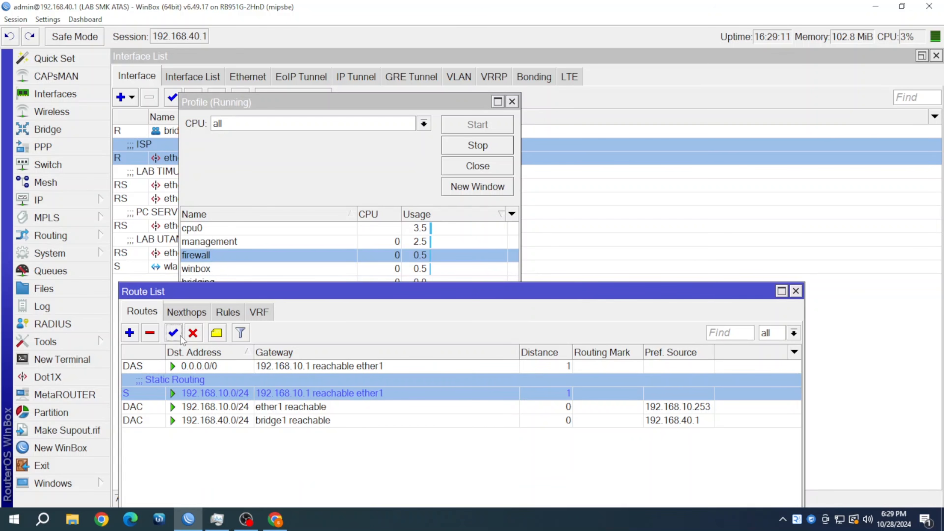
Step: Disable the srcnat masquerade rule for ether1 in the firewall NAT list and close the Firewall window
click(76, 200)
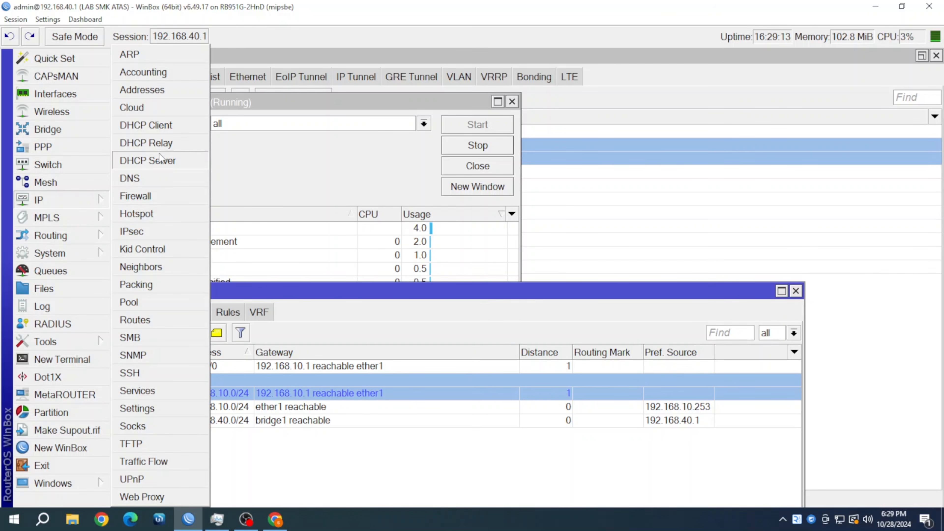
click(160, 197)
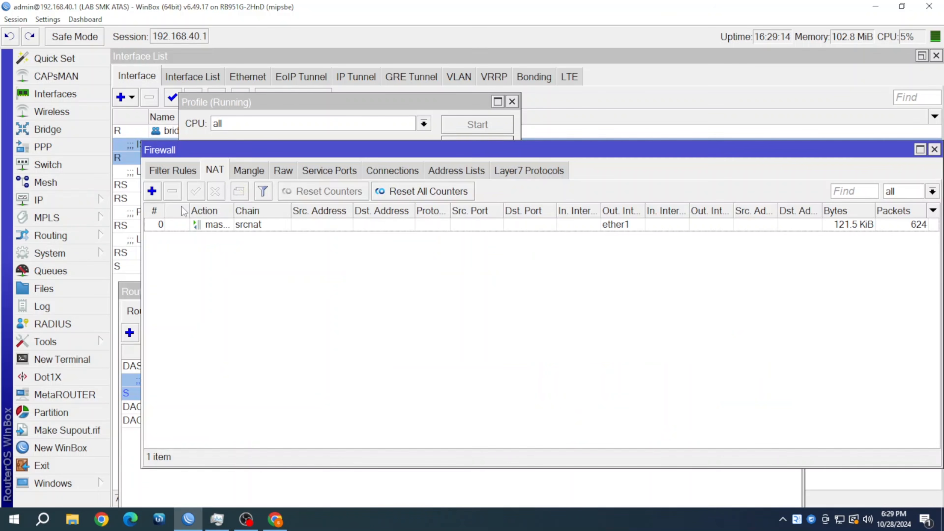
click(259, 227)
click(218, 195)
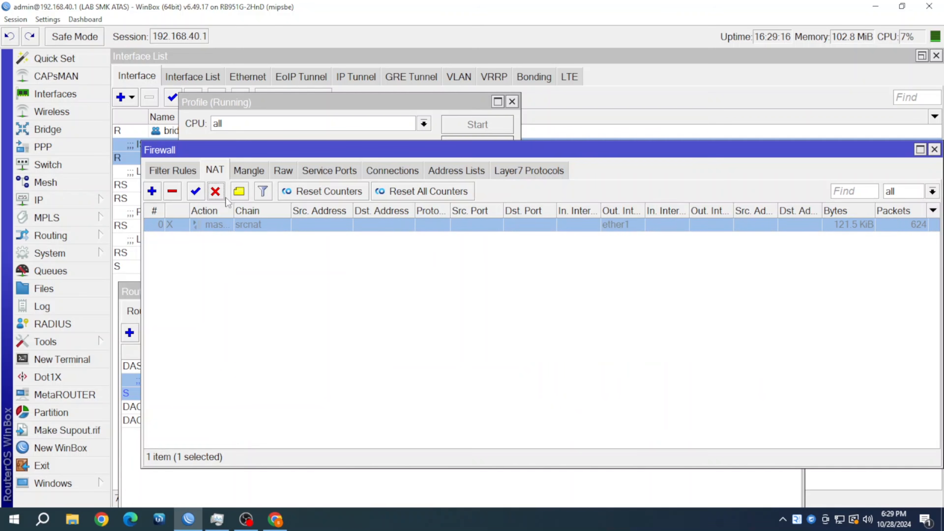
click(934, 150)
Step: Reload OpenSpeedTest in Chrome, return the Ookla page to speedtest.net/id, and start the local OpenSpeedTest run
click(275, 519)
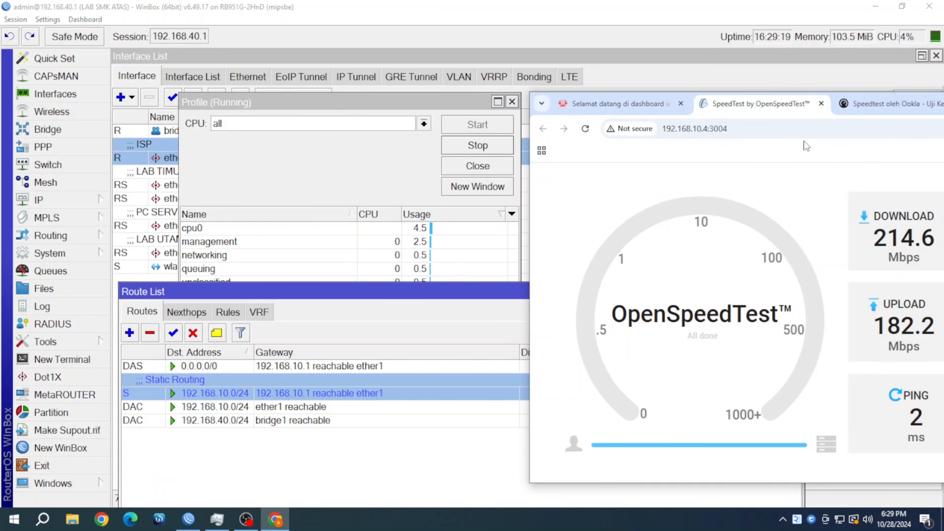
click(586, 129)
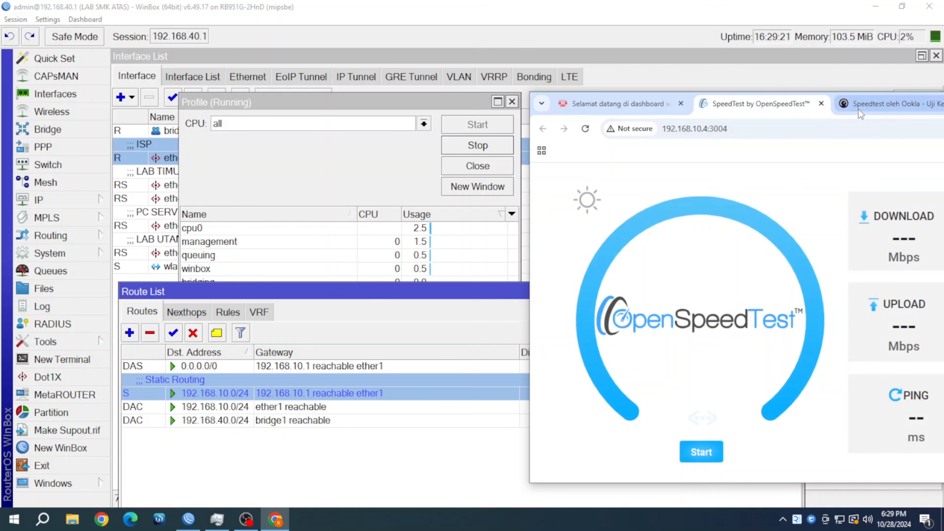
click(861, 111)
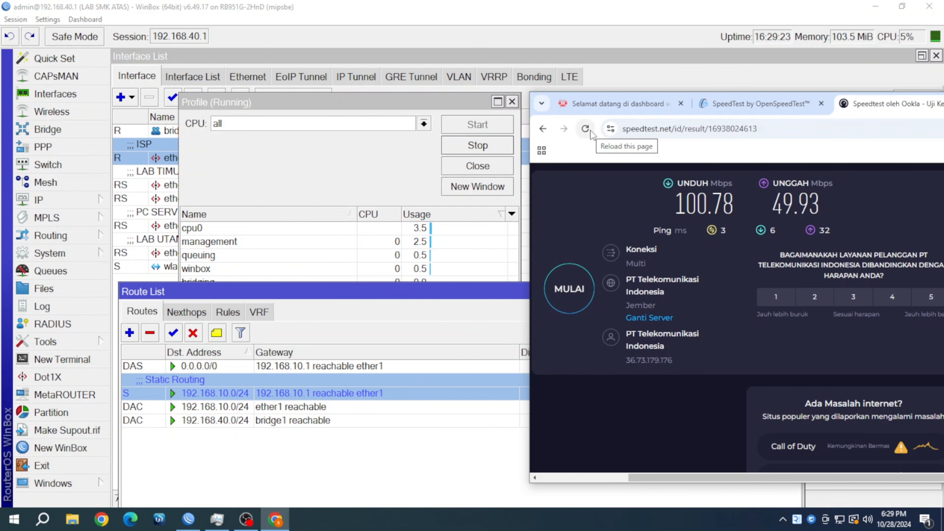
click(544, 130)
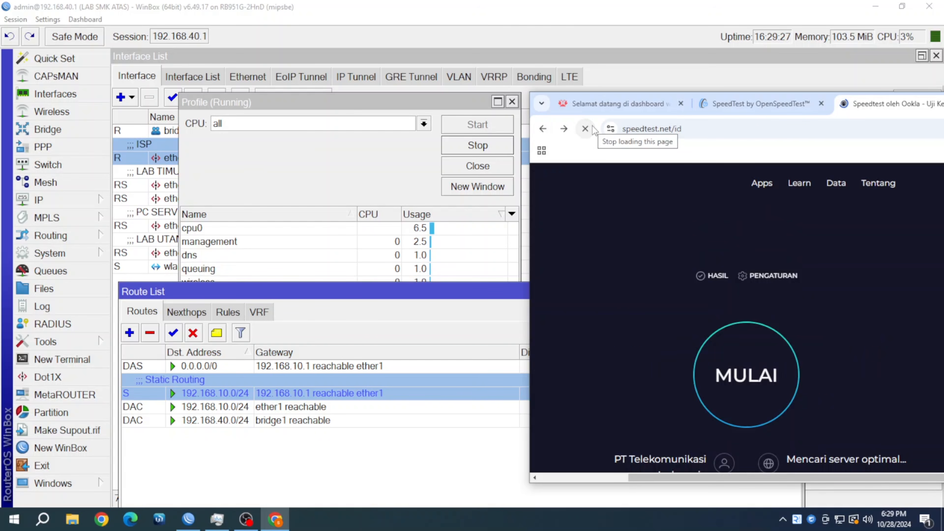
mouse_move(730, 117)
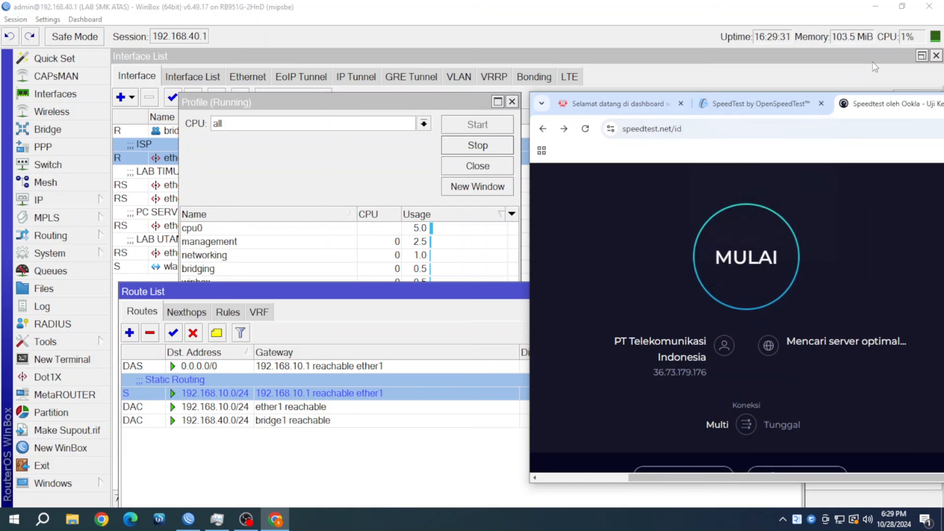
click(740, 105)
click(702, 451)
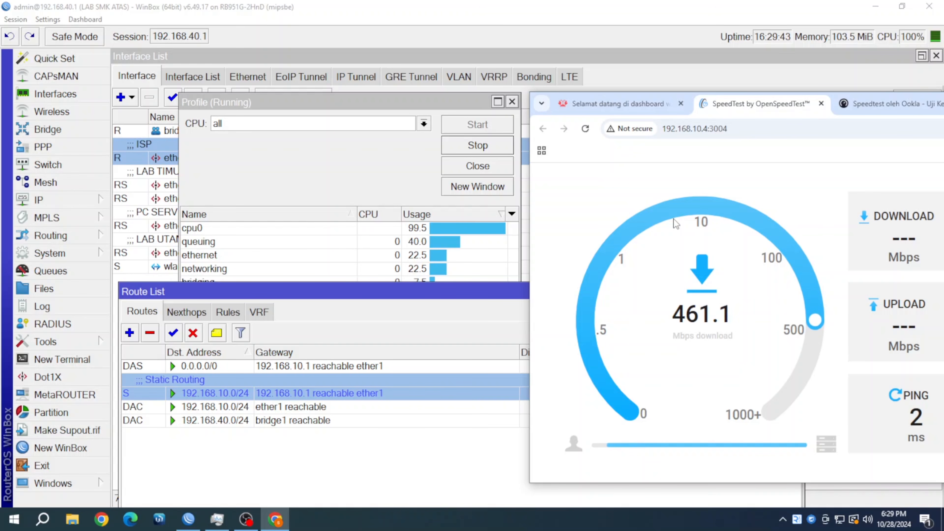
Step: Bring up Task Manager's compact performance summary and move it clear of the running speed test and CPU profile
click(211, 523)
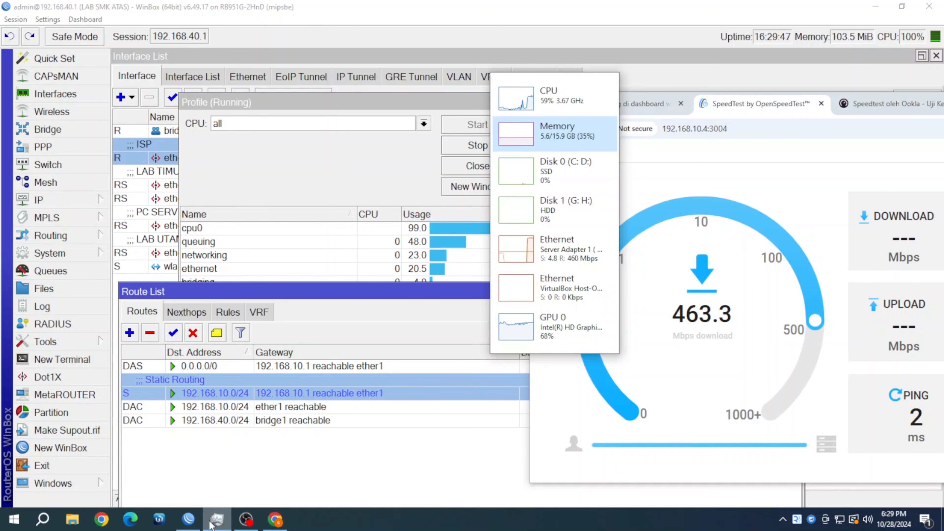
mouse_move(245, 519)
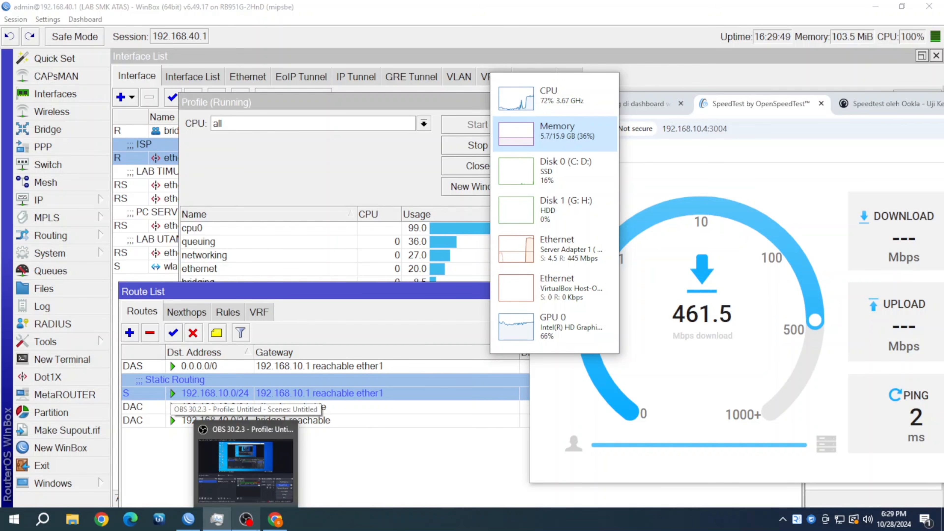
double_click(527, 257)
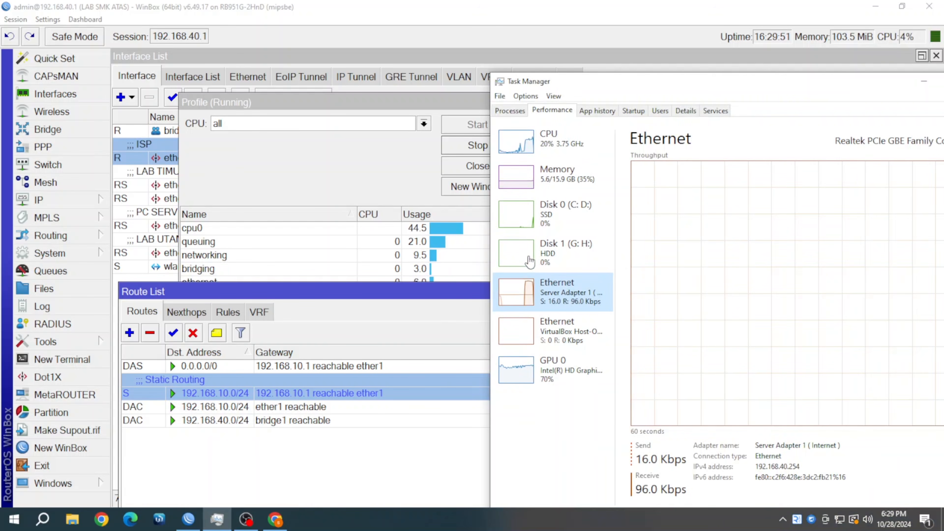
double_click(527, 259)
drag(547, 199, 534, 229)
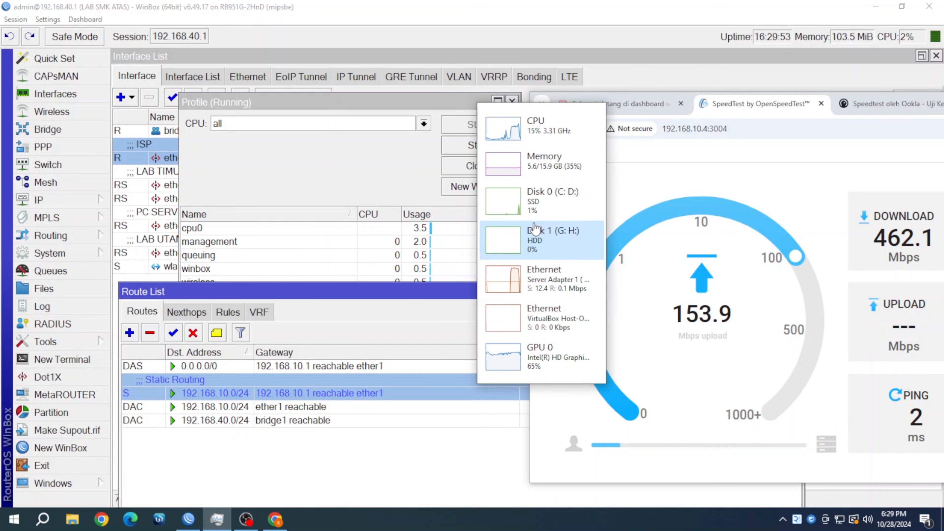
drag(534, 228, 127, 227)
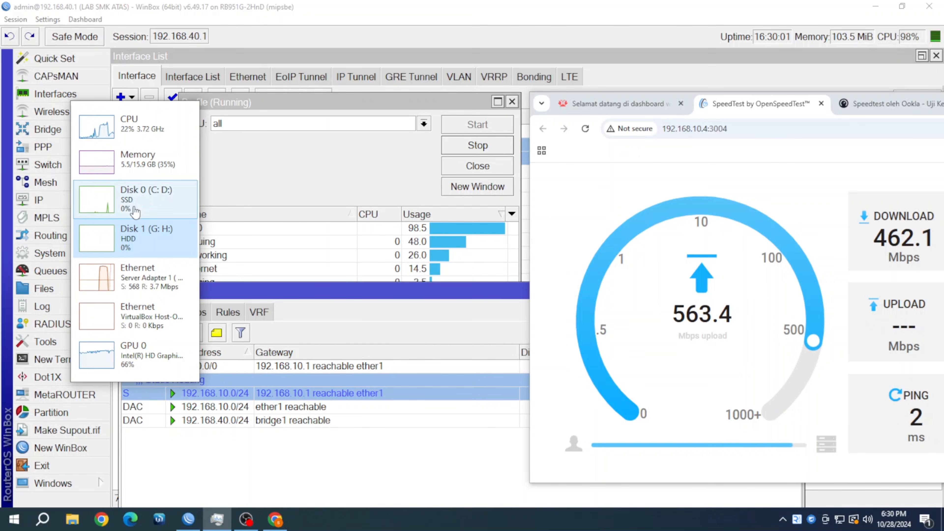
Step: Return to WinBox and close the Route List and Profile windows
click(506, 8)
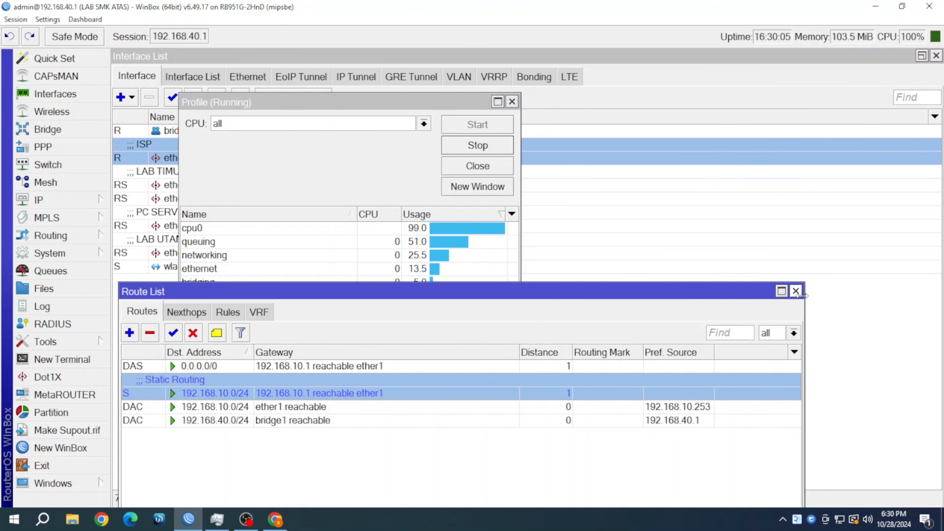
click(795, 292)
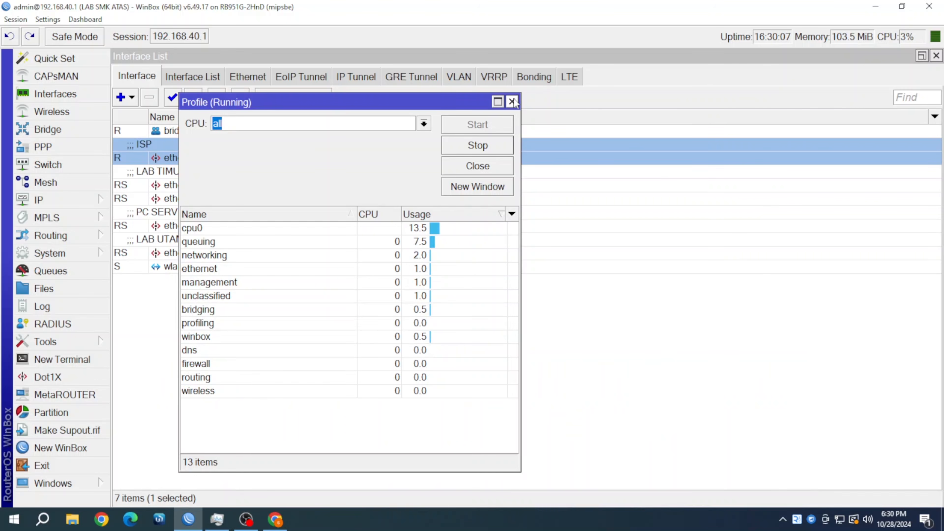
click(465, 163)
Step: Open the ether1 DHCP client entry and show its main DHCP settings
click(73, 202)
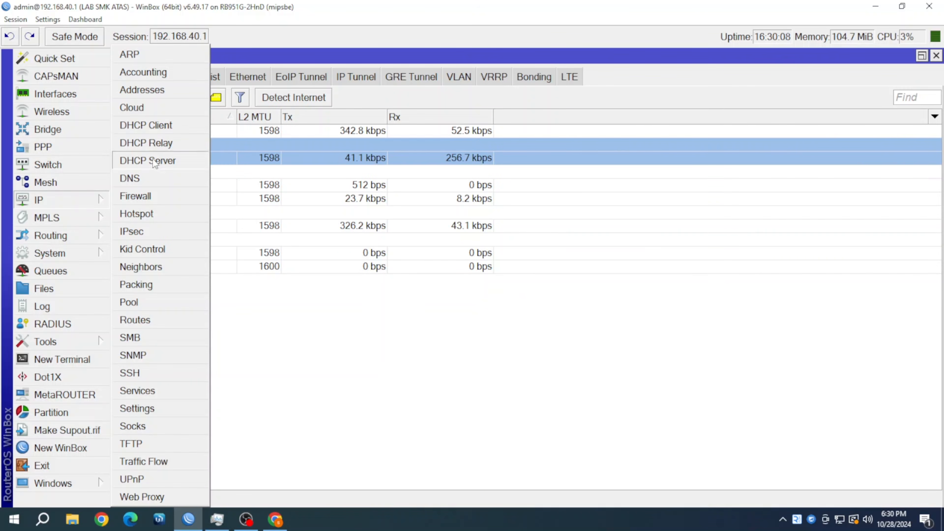
click(163, 126)
double_click(529, 198)
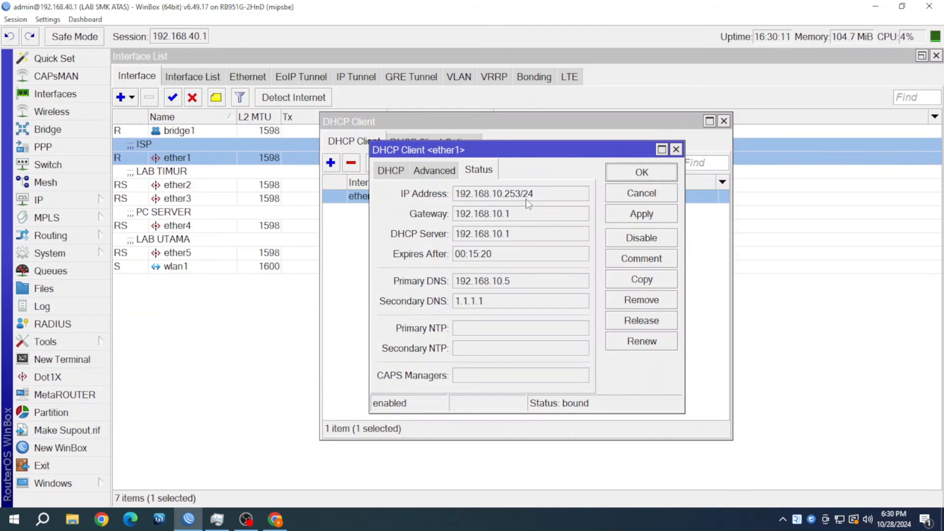
click(416, 172)
click(401, 174)
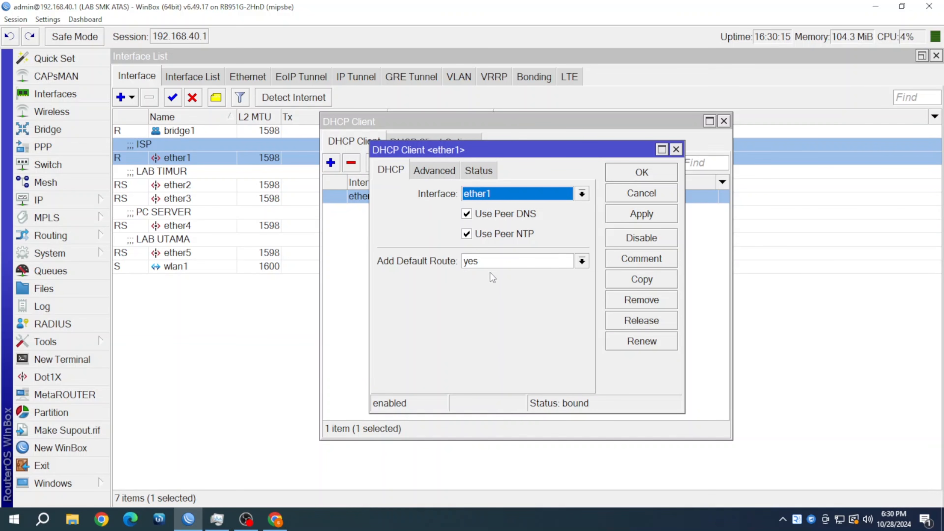
Step: Set Add Default Route to no for the ether1 DHCP client, apply it, and widen the Add Default Route column in the list
click(488, 263)
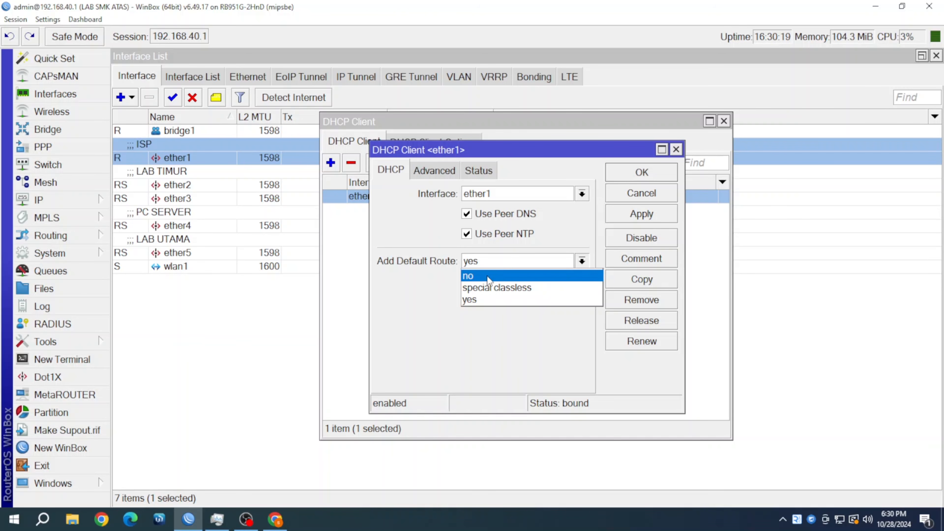
click(487, 275)
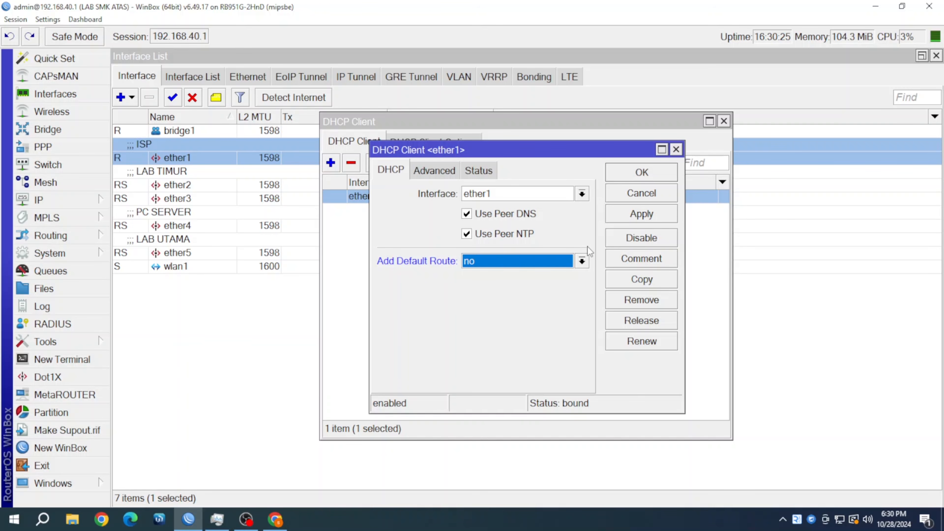
click(582, 261)
click(532, 331)
click(563, 266)
click(562, 276)
click(647, 211)
click(649, 172)
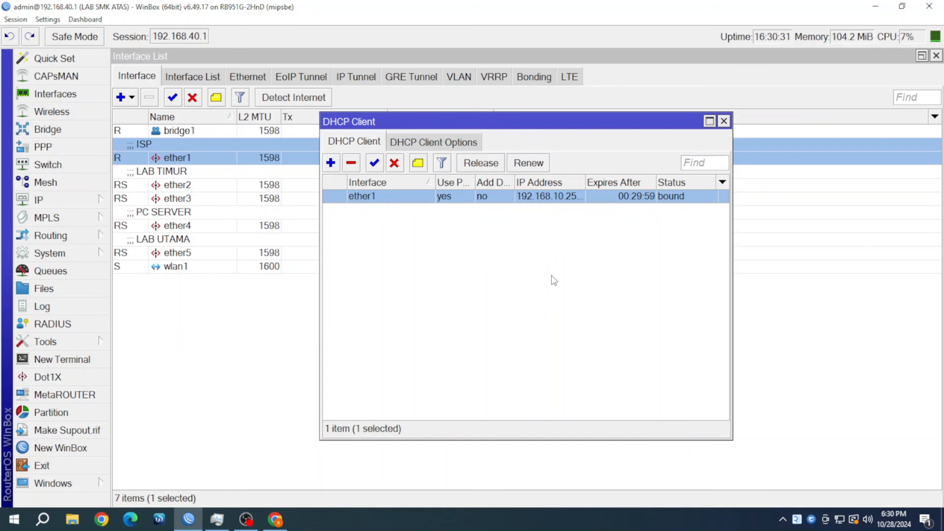
click(549, 239)
drag(513, 182, 581, 182)
Step: Examine the 192.168.10.0/24 static route and the remaining entries in the route list, and close the list
click(56, 200)
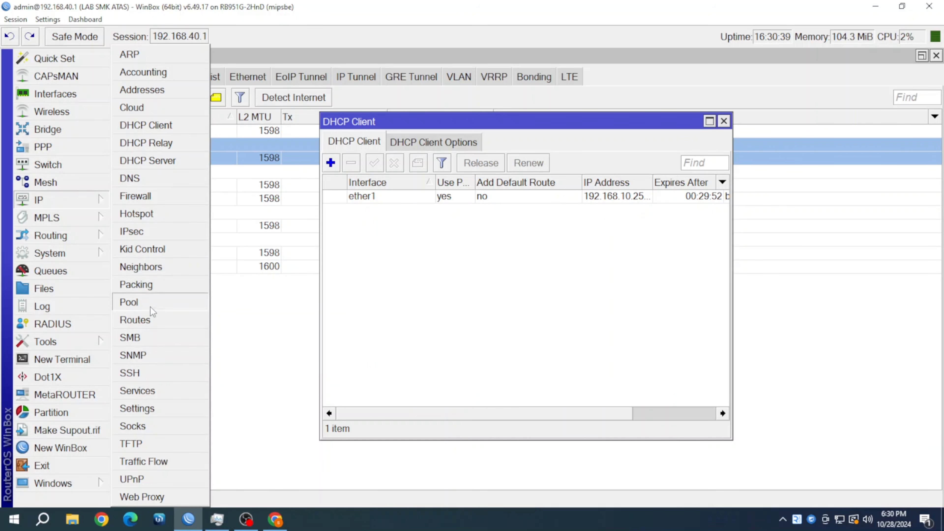
click(146, 327)
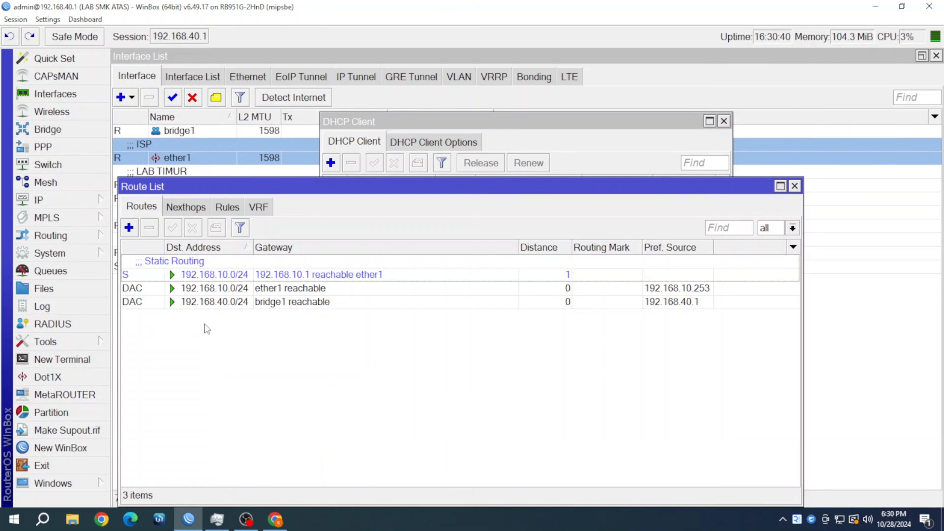
click(304, 274)
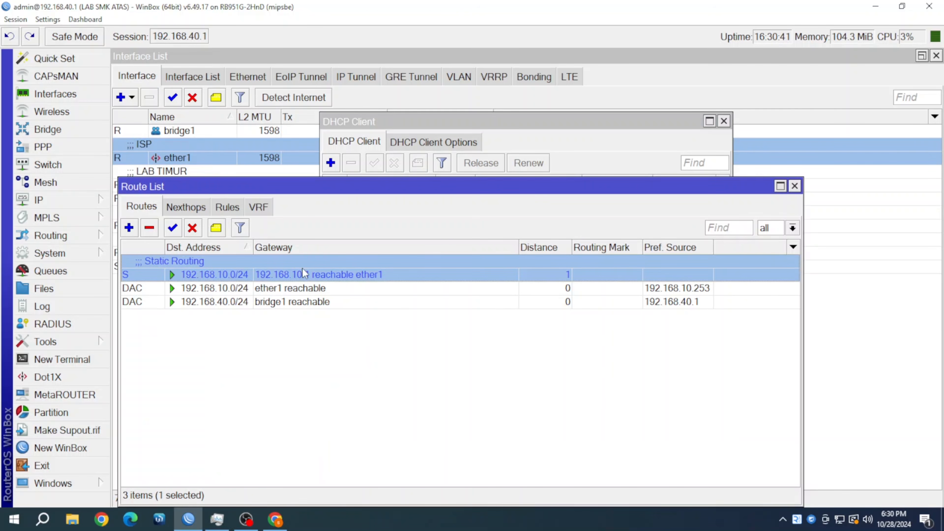
click(794, 186)
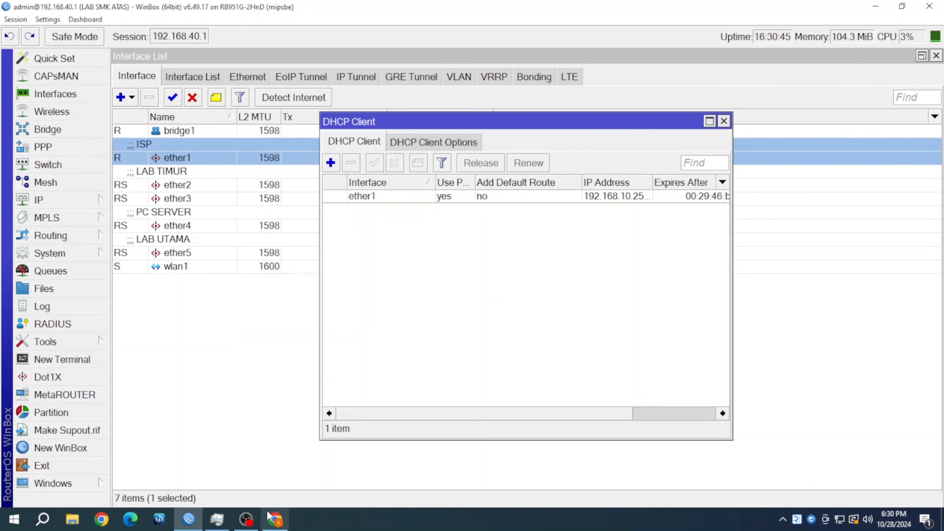
Step: Switch to Chrome and reload both the local OpenSpeedTest page and speedtest.net/id to check connectivity
click(275, 520)
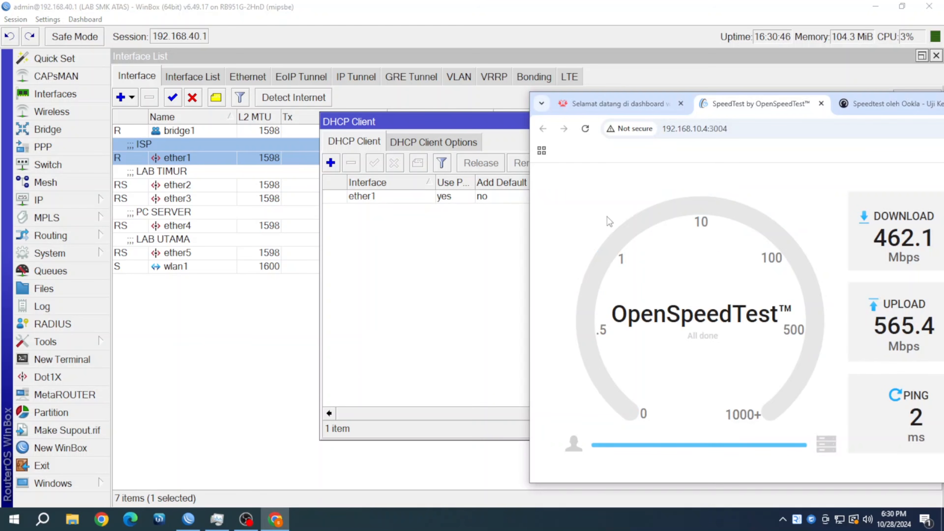
click(590, 130)
key(ctrl+Tab)
click(585, 129)
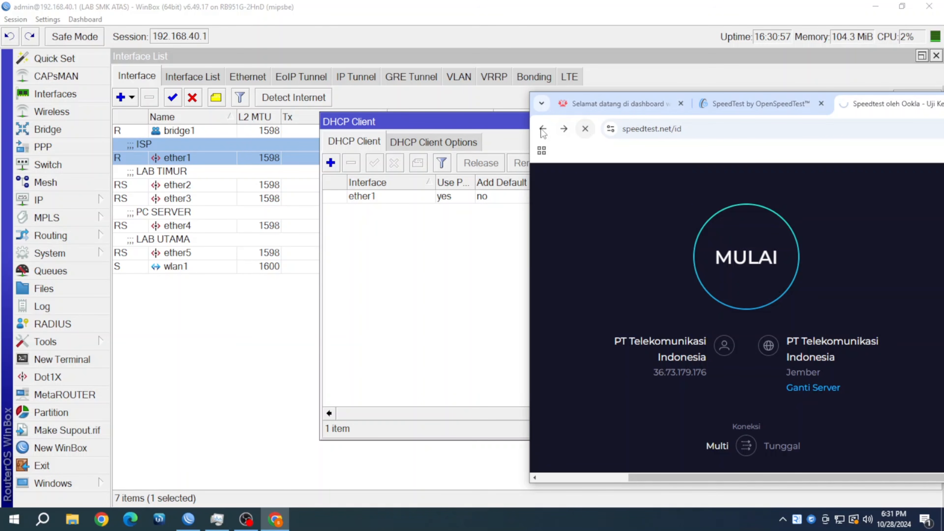
Step: Set Add Default Route to yes for the ether1 DHCP client and save the entry
double_click(470, 200)
click(493, 262)
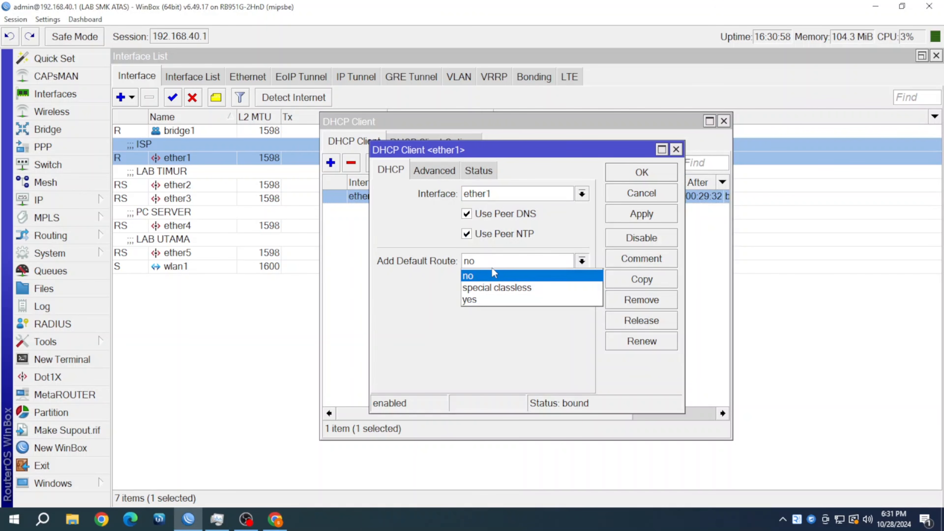
click(491, 300)
click(641, 173)
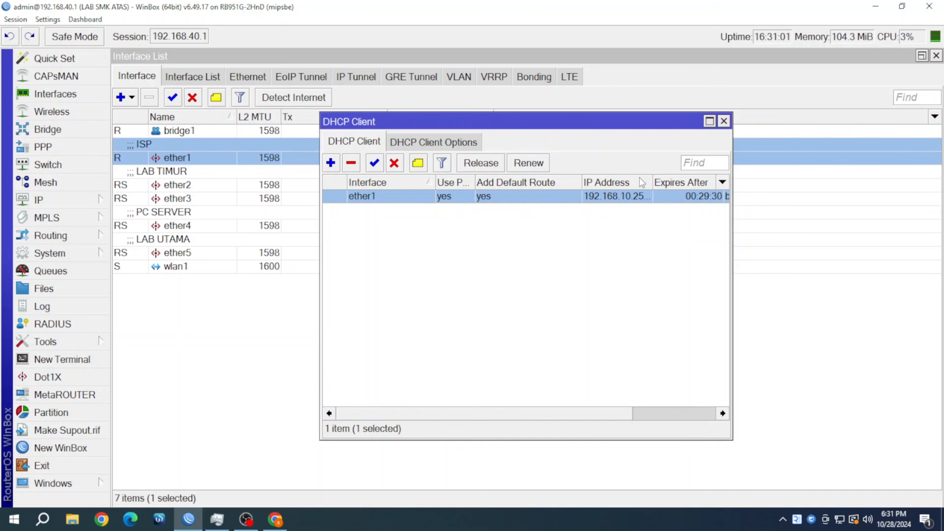
Step: Check the srcnat masquerade rule in the firewall's NAT list against the speedtest.net/id page, and close the DHCP client list
click(73, 200)
click(135, 196)
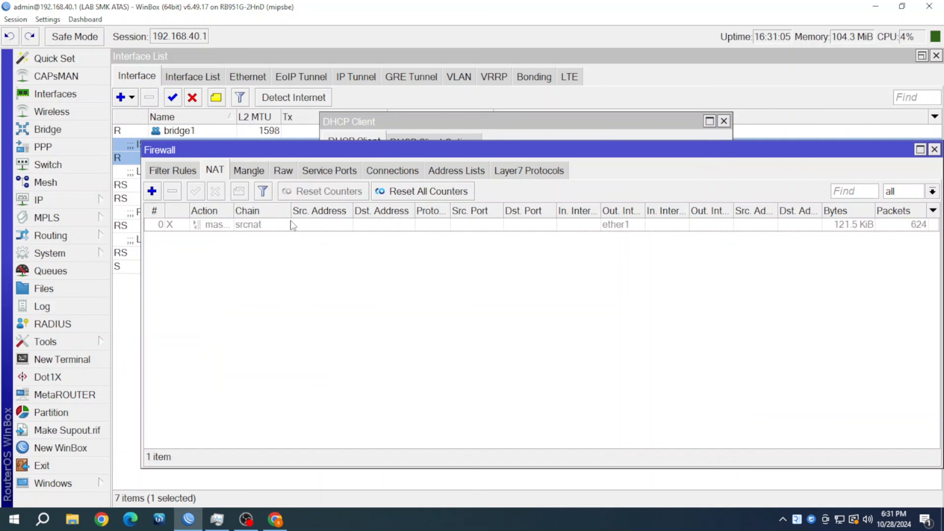
click(290, 221)
click(275, 520)
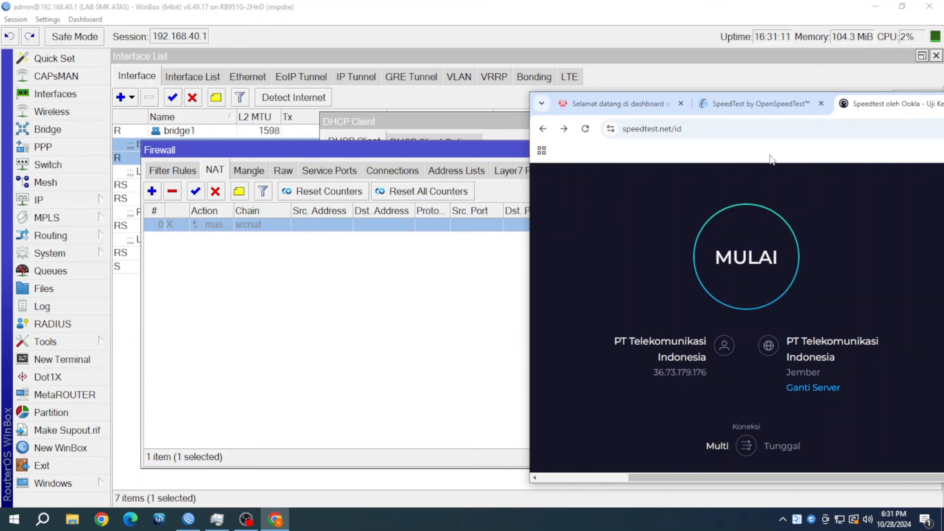
click(305, 224)
drag(325, 156, 580, 164)
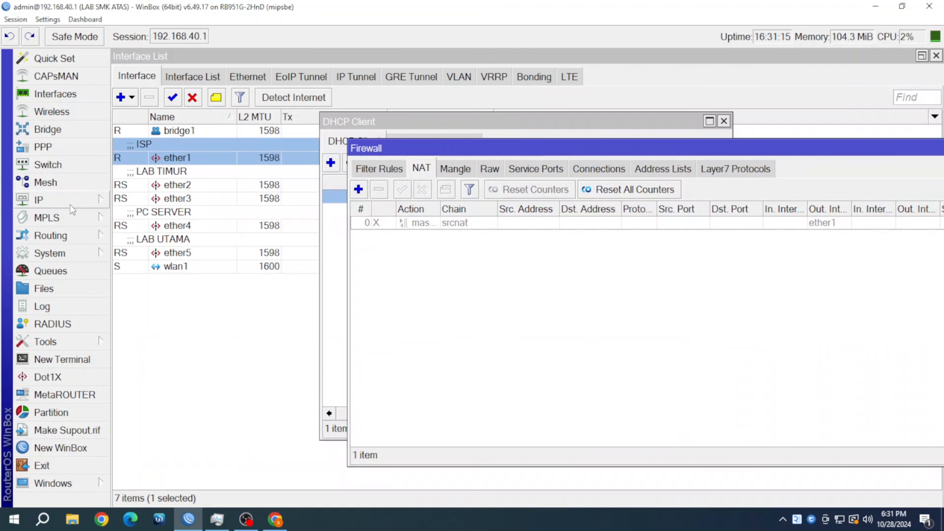
drag(356, 123, 289, 120)
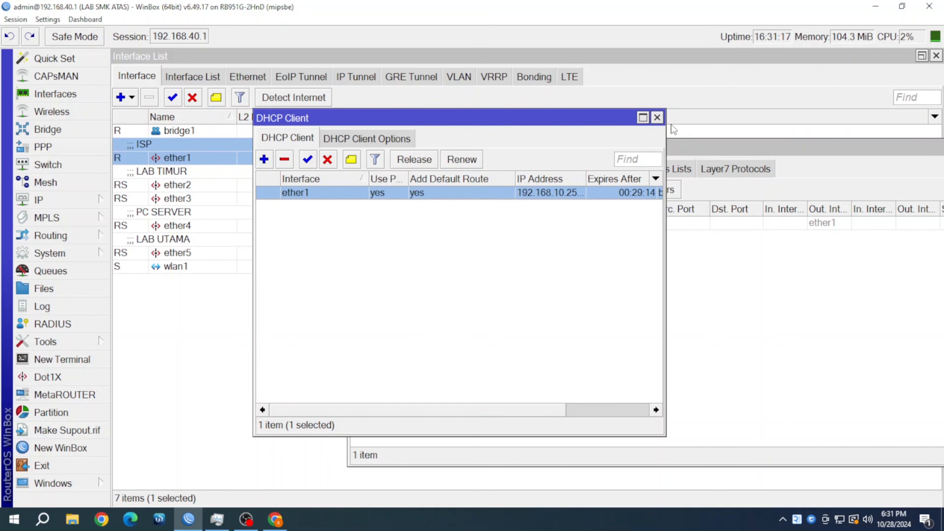
click(657, 118)
Step: Examine the destination address and gateway of the dynamic 0.0.0.0/0 default route in the route list, and close its details
click(80, 202)
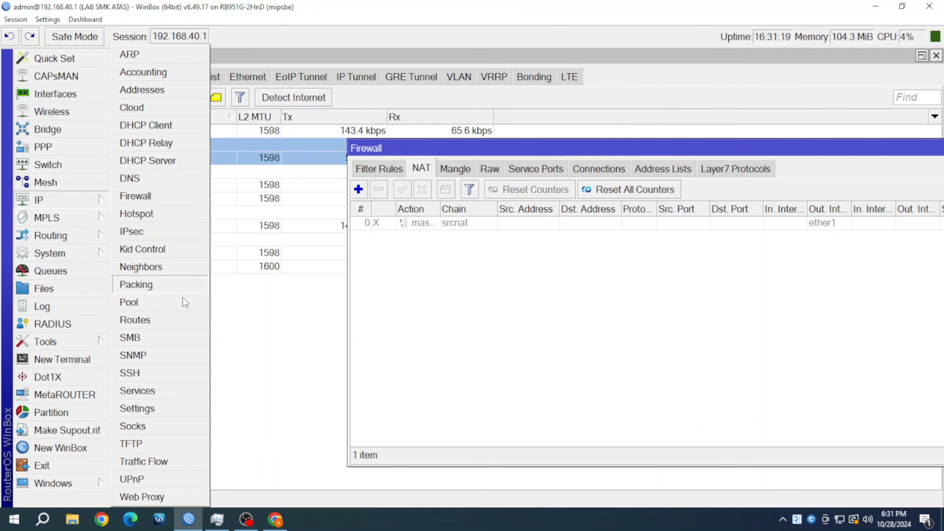
click(165, 317)
drag(471, 190, 468, 184)
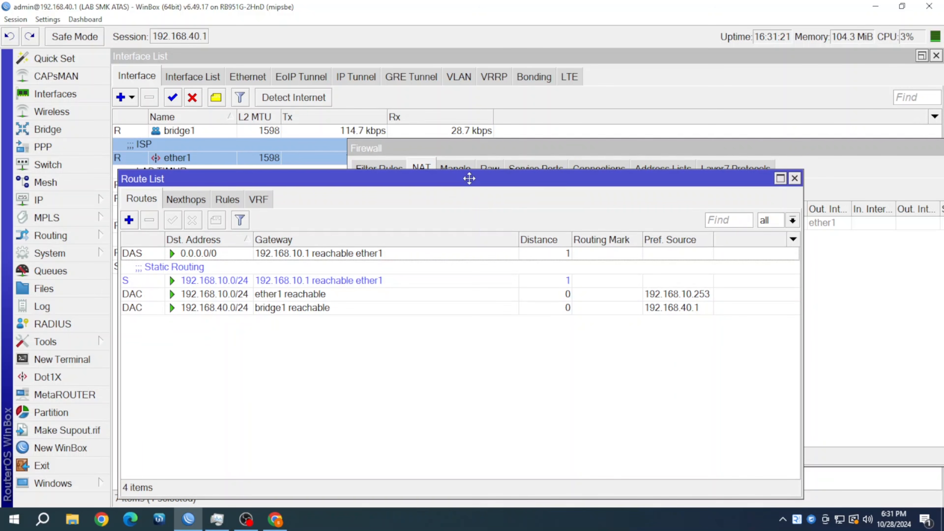
drag(576, 149, 725, 192)
click(287, 275)
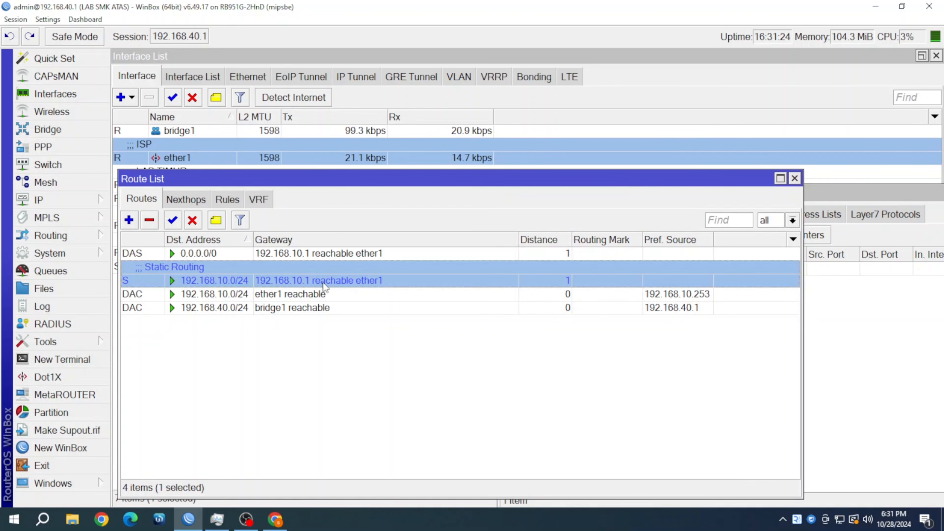
double_click(408, 254)
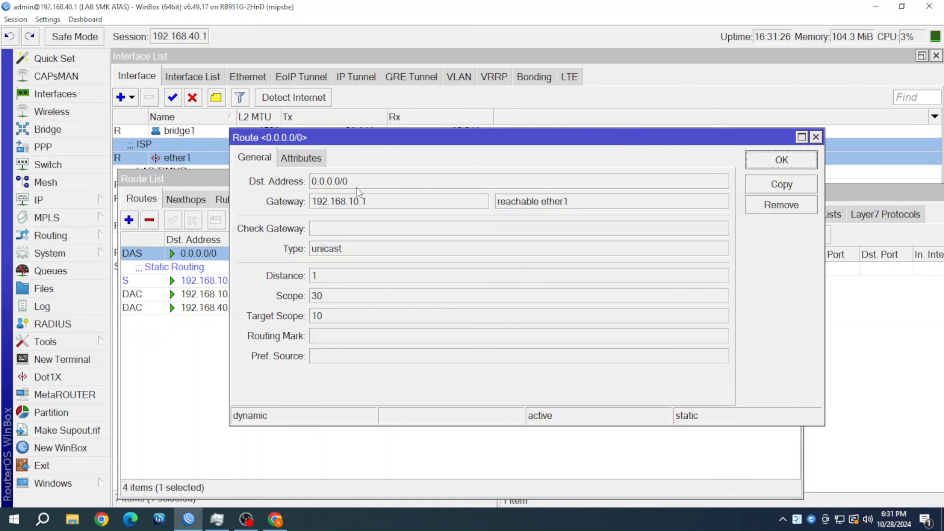
click(369, 190)
drag(370, 185, 292, 182)
drag(385, 209, 248, 212)
click(816, 137)
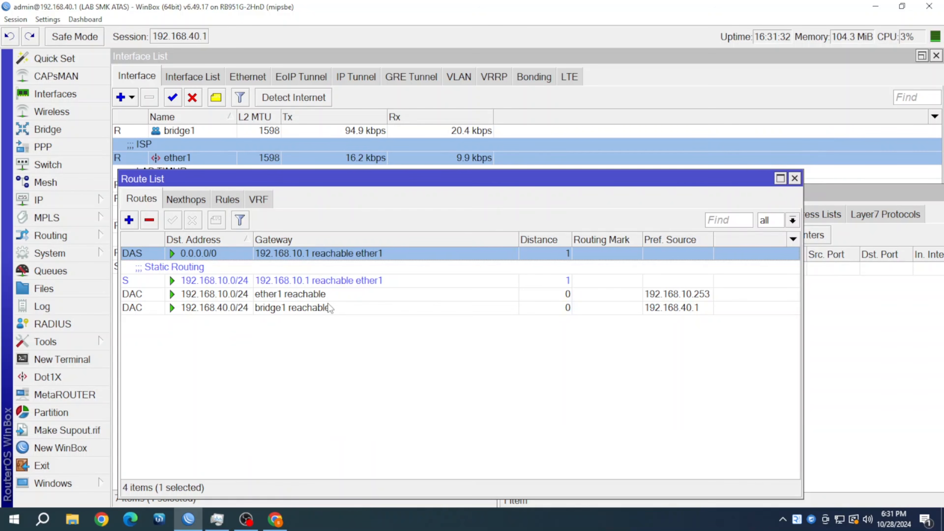
Step: Close the firewall window, examine the destination and gateway of the route commented Static Routing, and close the route list
drag(813, 196, 390, 180)
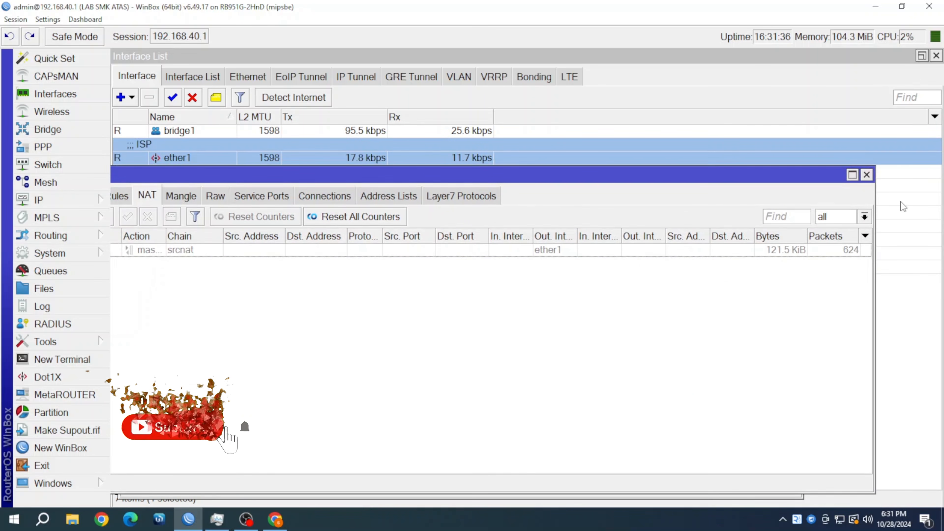
click(866, 174)
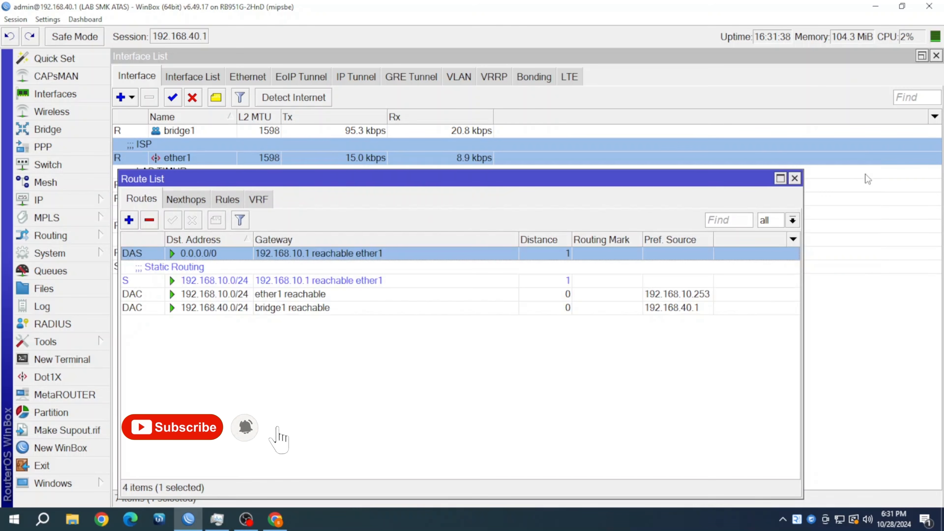
double_click(241, 267)
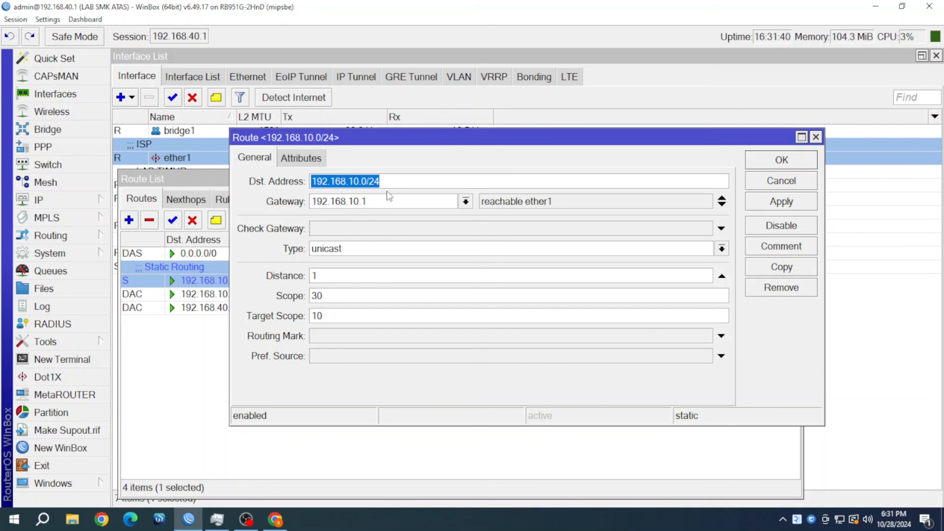
drag(388, 182, 274, 187)
drag(399, 182, 245, 182)
drag(381, 202, 285, 209)
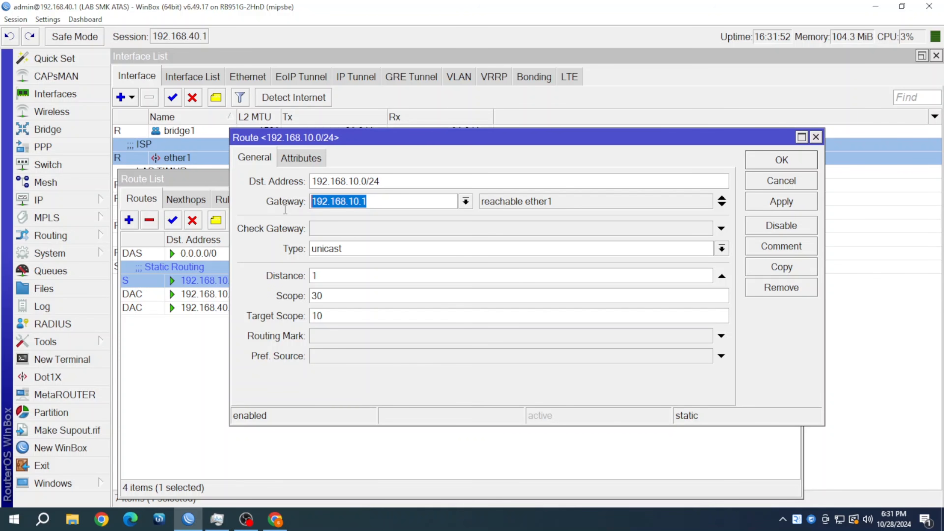
click(816, 138)
double_click(292, 275)
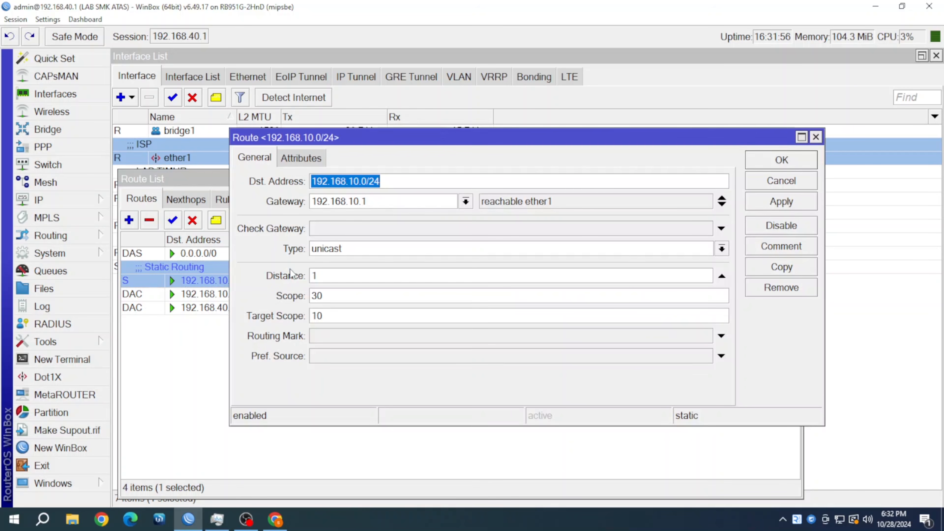
drag(360, 202, 353, 202)
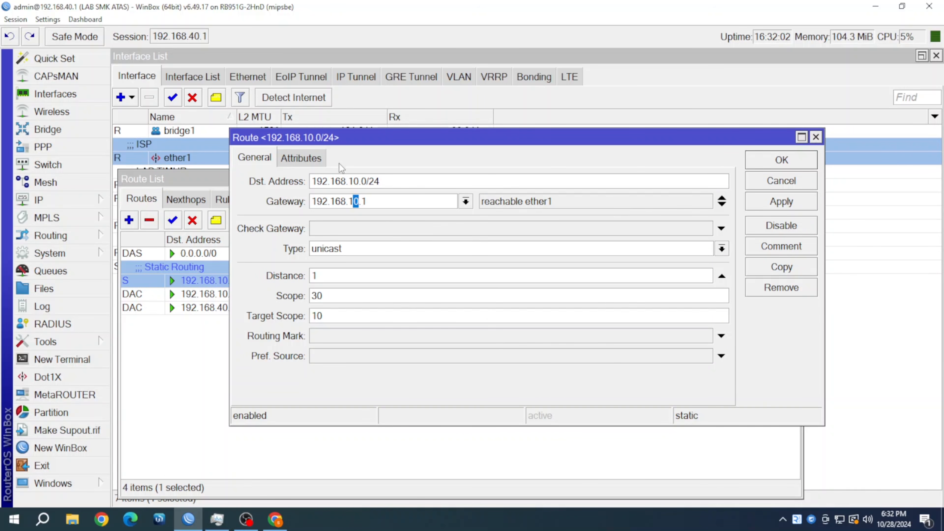
drag(362, 181, 310, 181)
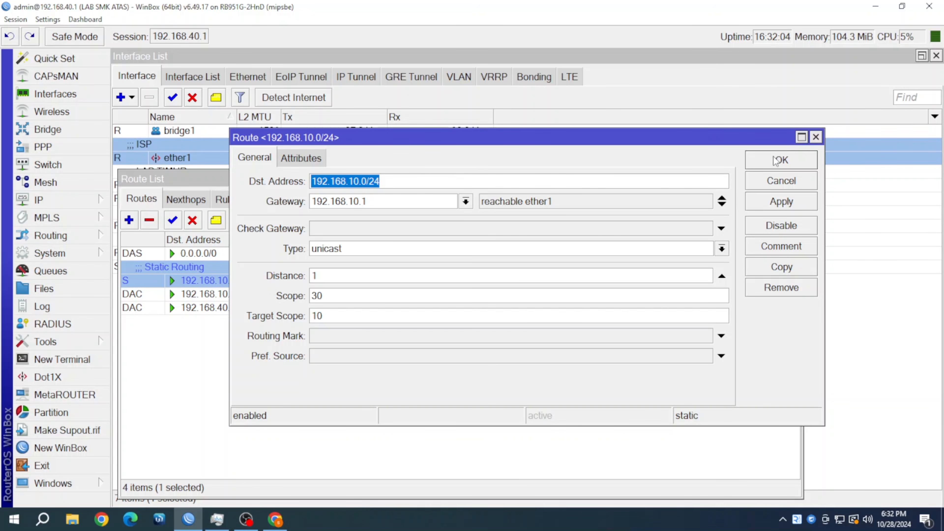
click(814, 138)
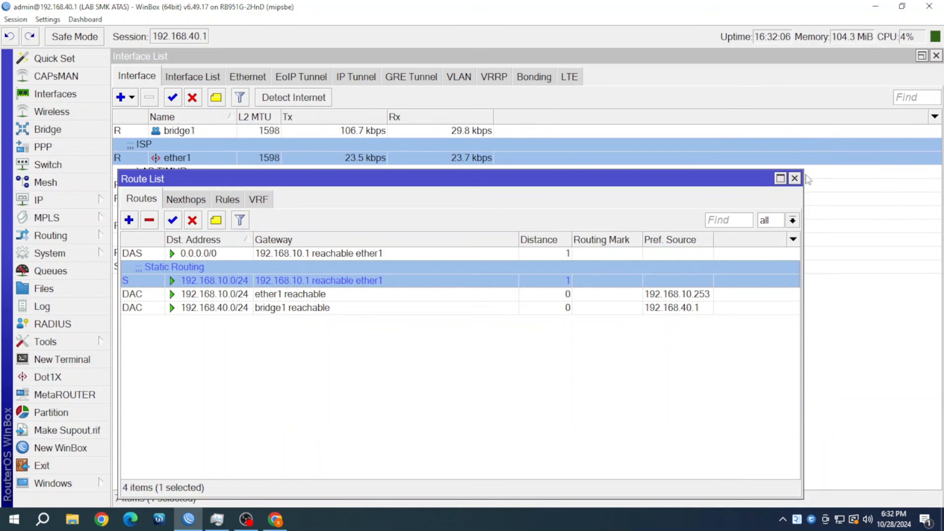
click(799, 178)
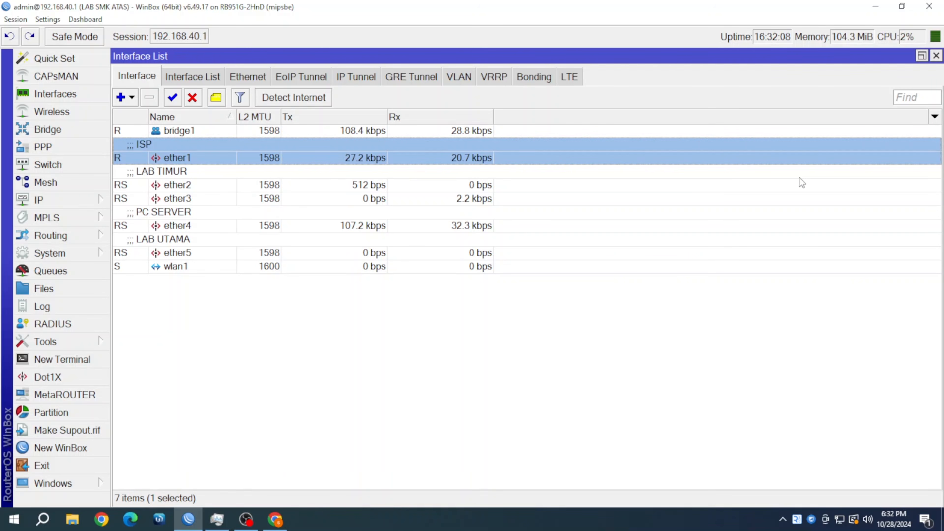
Step: Switch to Chrome and run the local OpenSpeedTest at 192.168.10.4:3004 alongside the router's interface traffic and CPU load
click(275, 519)
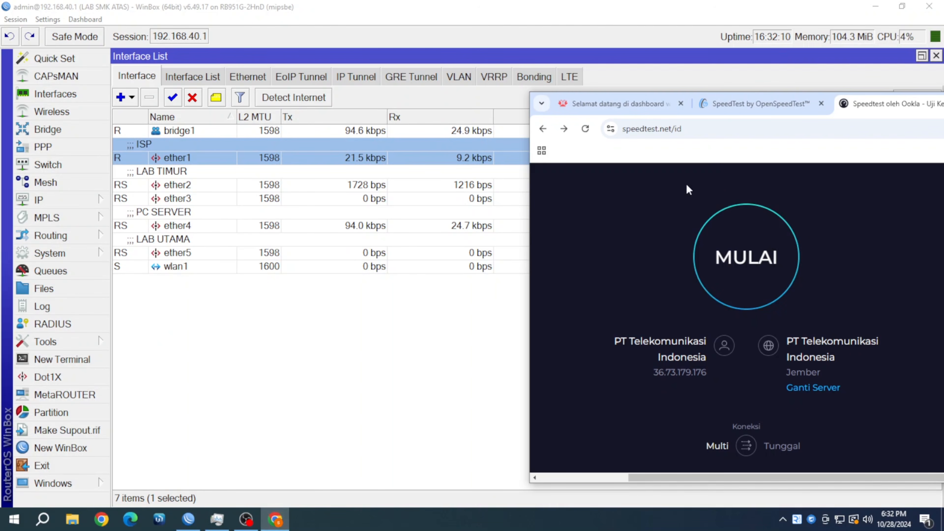
click(781, 108)
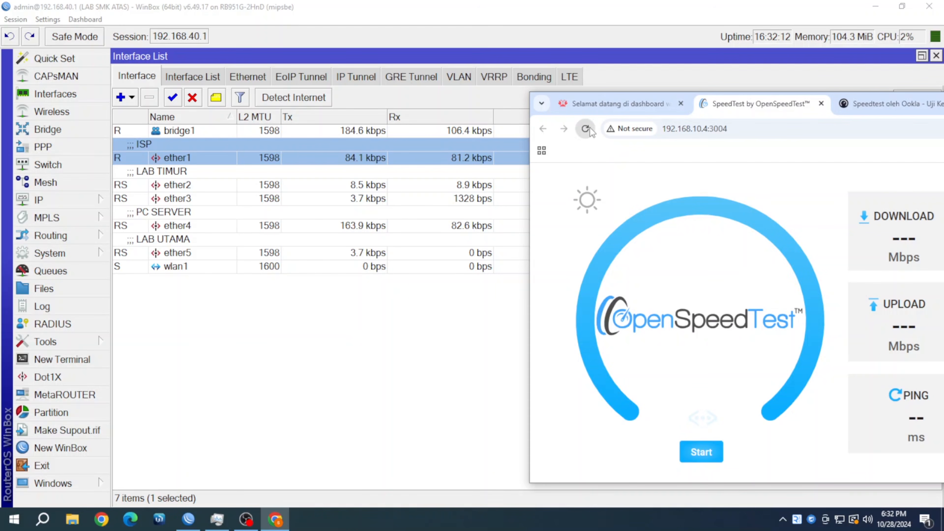
click(683, 445)
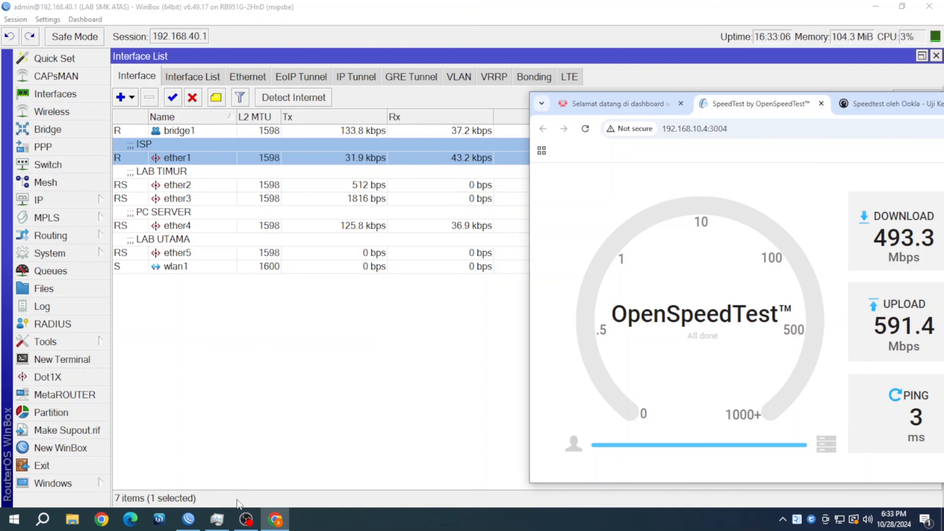
click(243, 519)
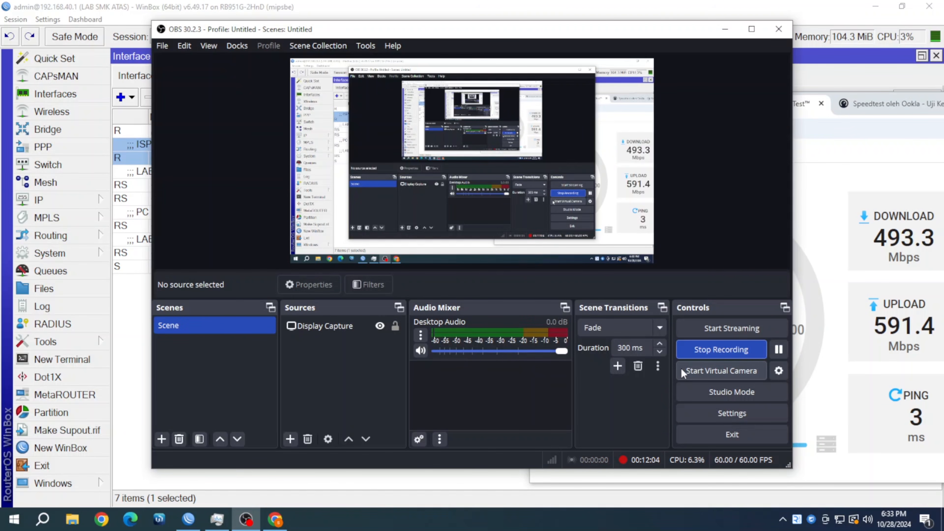
click(745, 348)
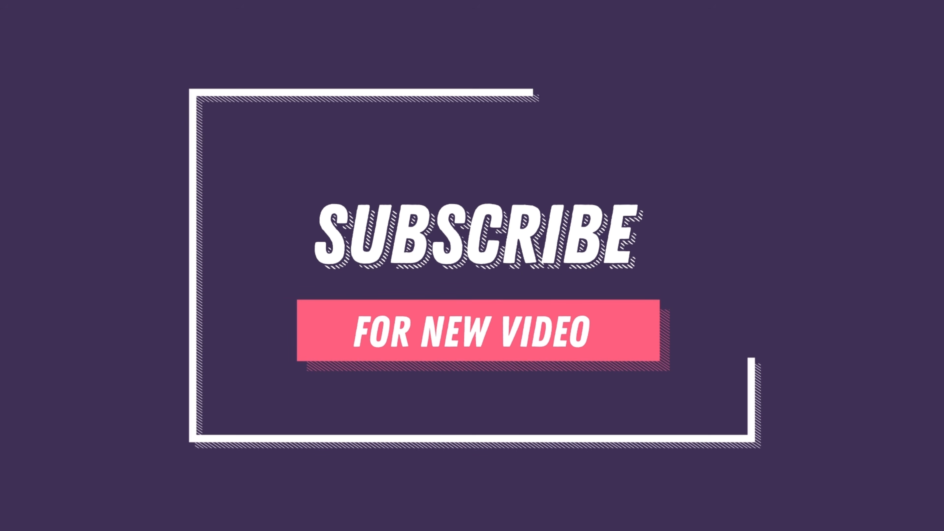